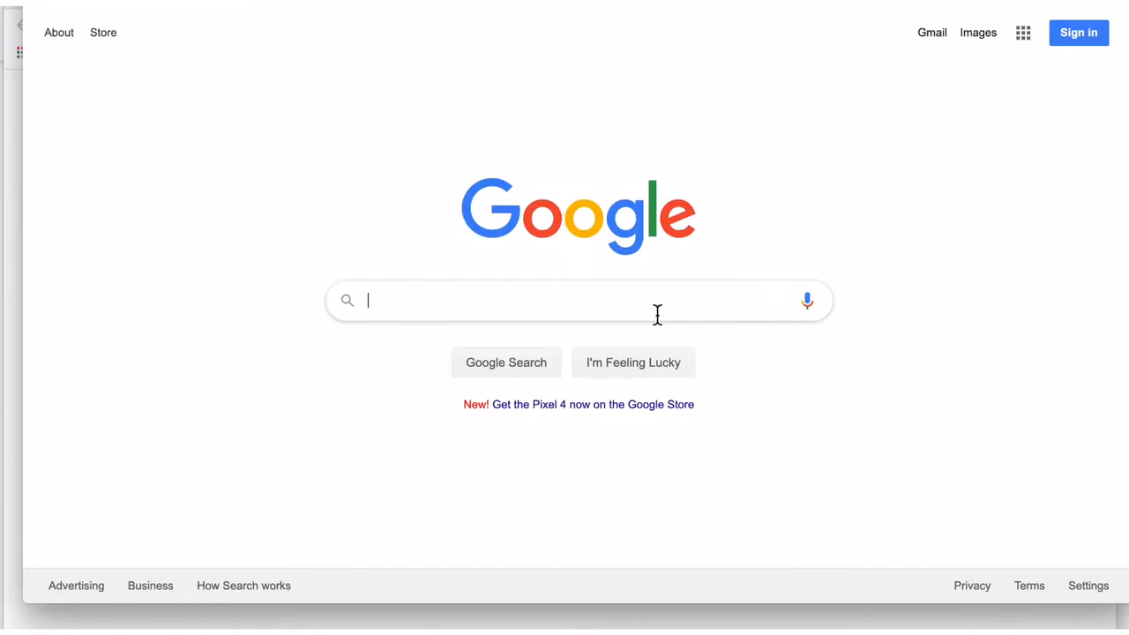
- Search Google for 'standard poodles for sale in southern california'
type("standard poodles for sale in southern california")
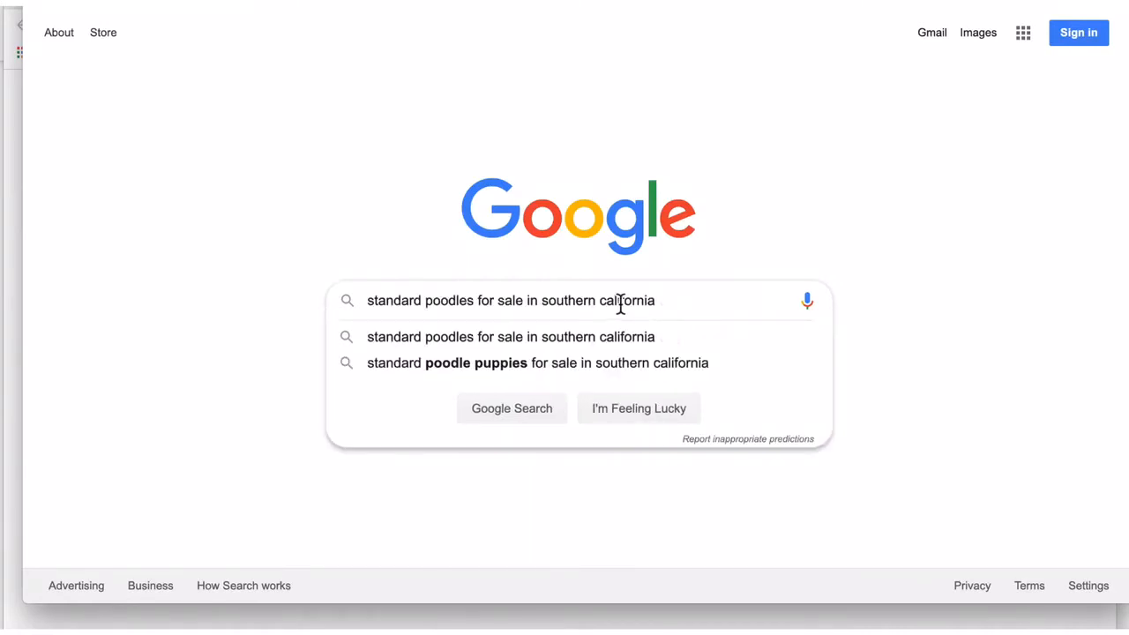
left_click(516, 419)
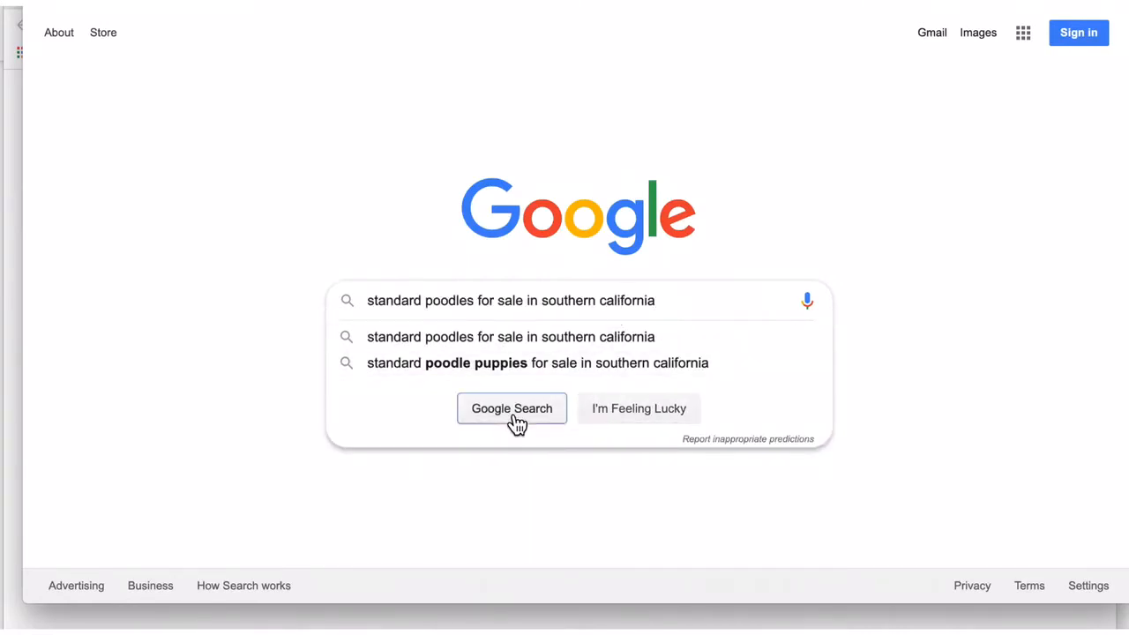
scroll(514, 424, "down", 2)
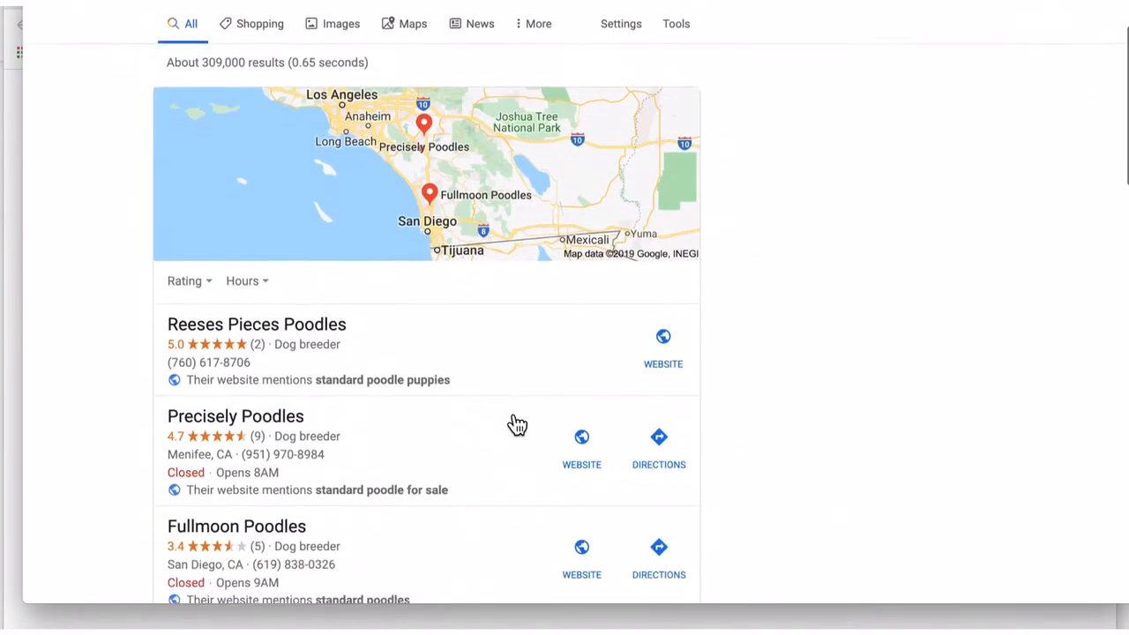
scroll(512, 424, "up", 2)
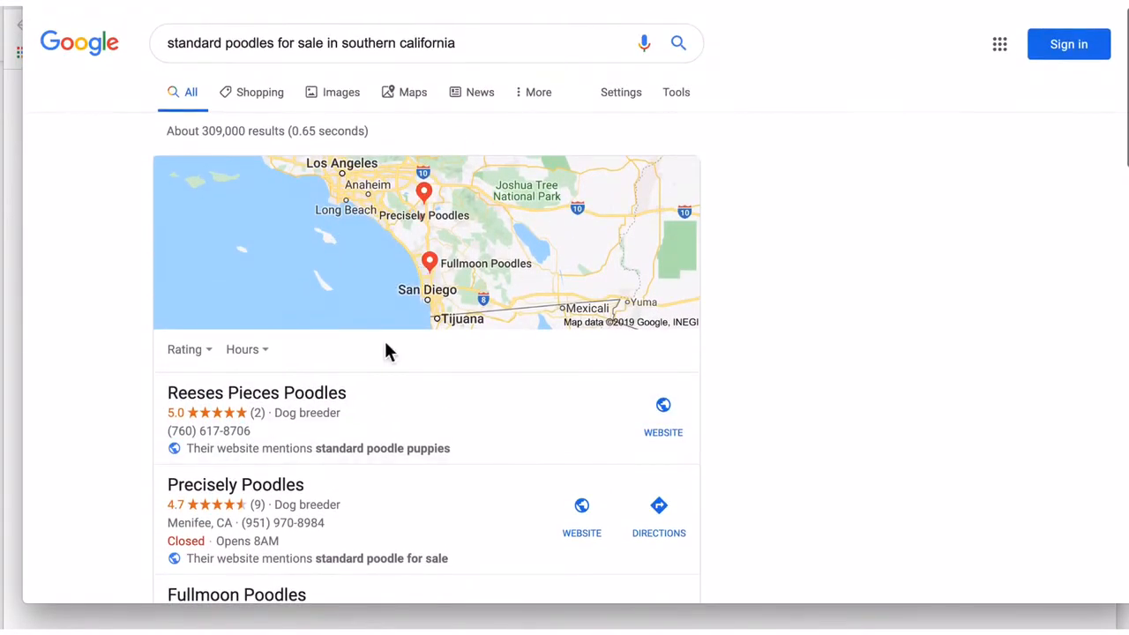
scroll(506, 349, "down", 2)
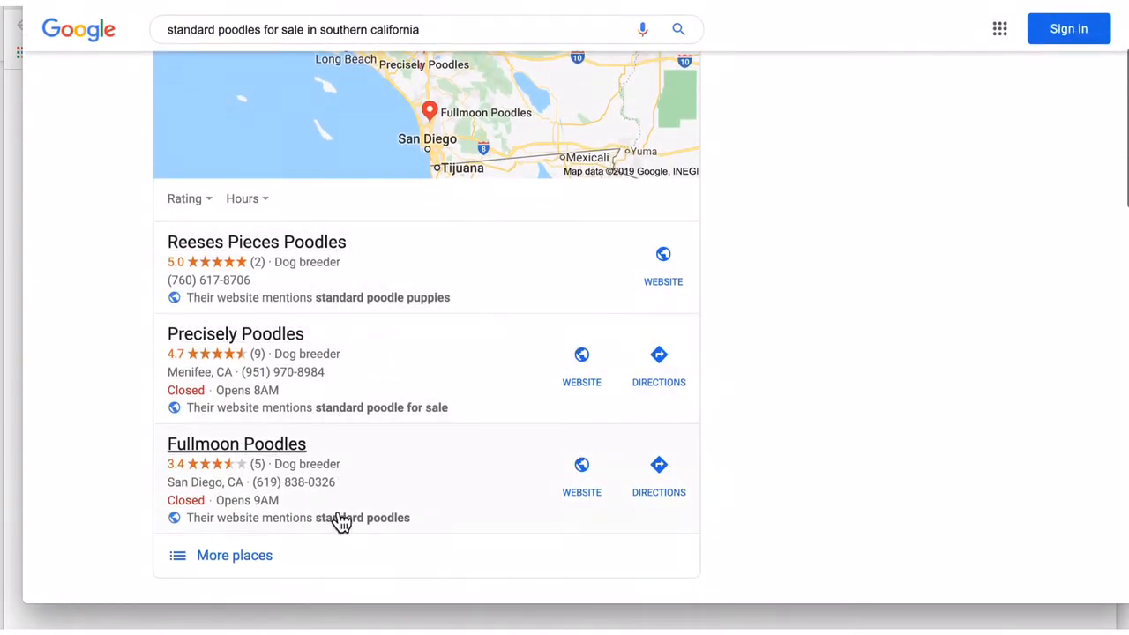
scroll(471, 499, "up", 2)
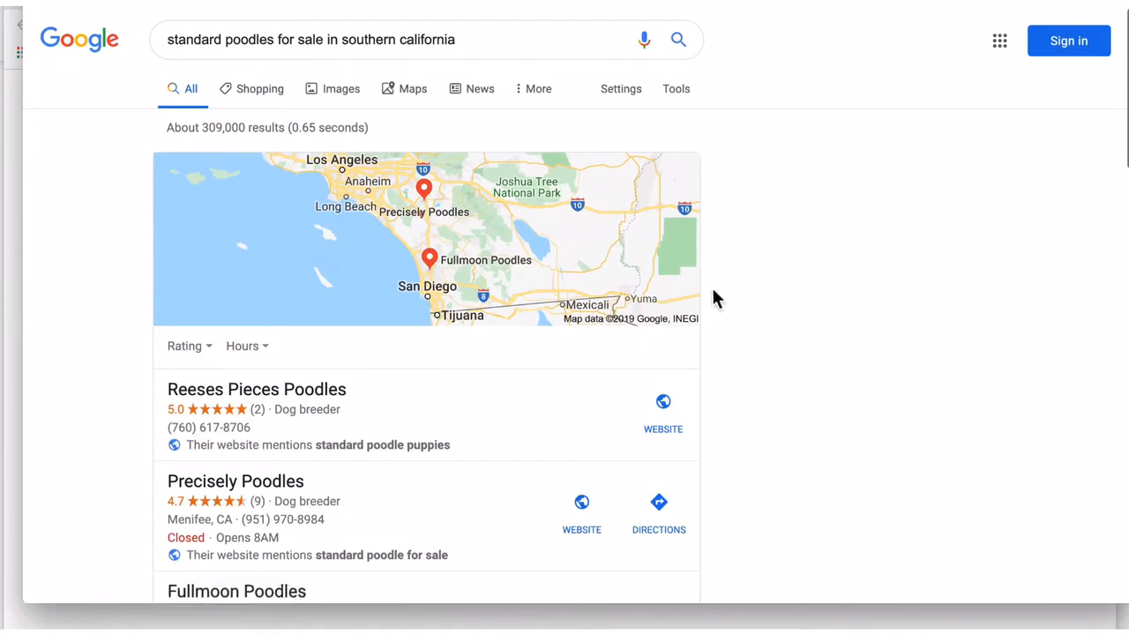
- Browse the results map and dog-breeder listings such as Reeses Pieces Poodles
scroll(722, 296, "down", 2)
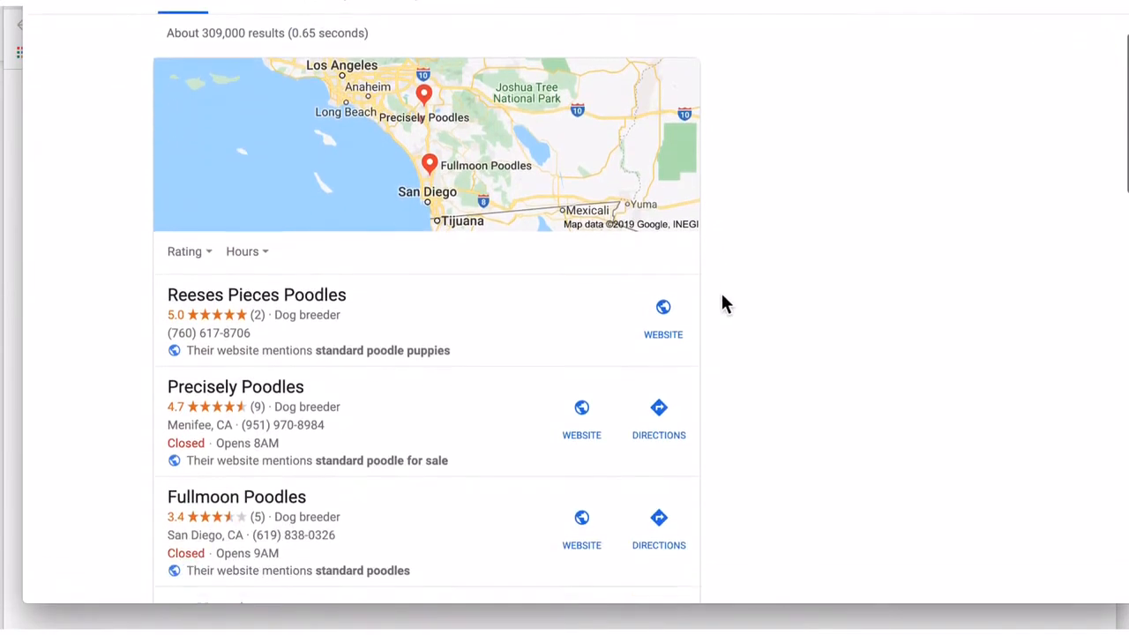
scroll(722, 297, "down", 1)
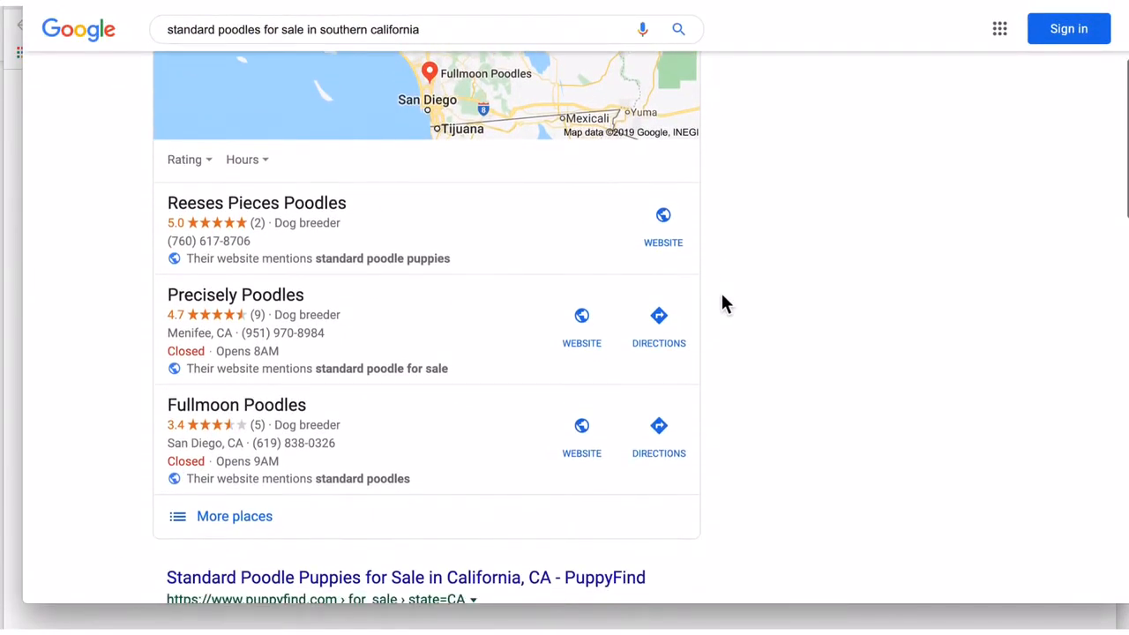
scroll(722, 297, "down", 1)
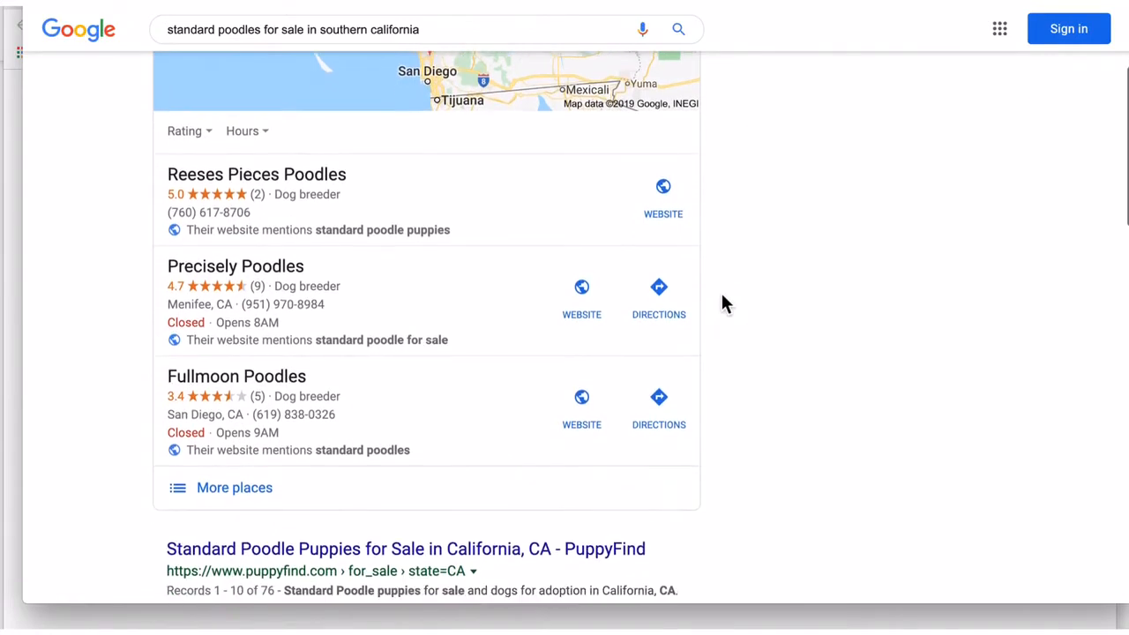
scroll(722, 297, "up", 3)
scroll(721, 297, "up", 1)
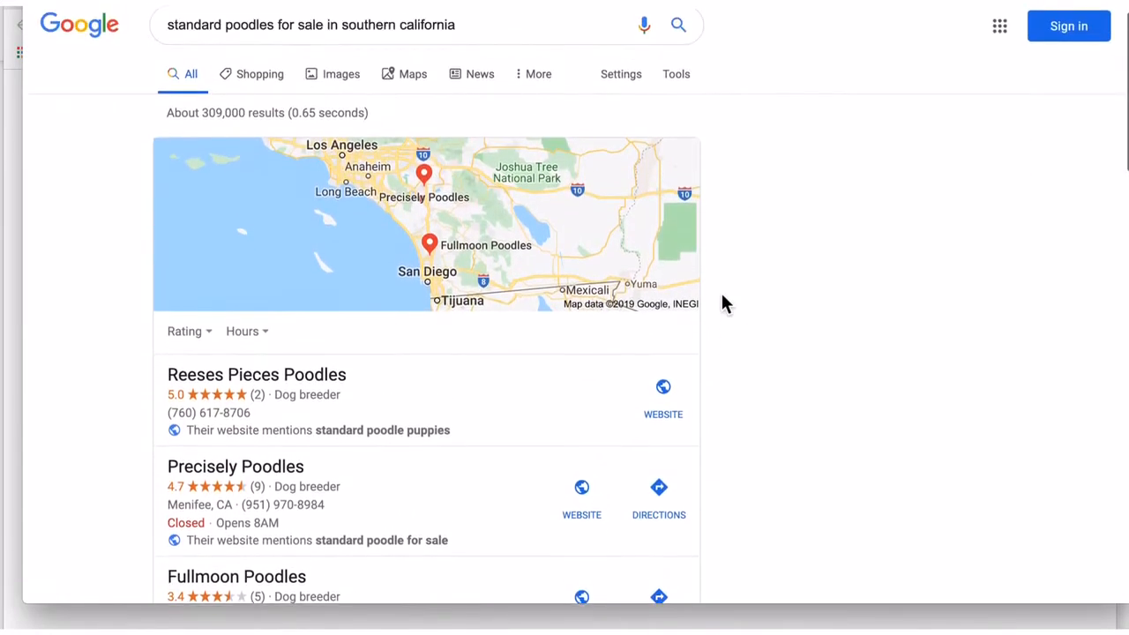
scroll(722, 297, "down", 2)
scroll(722, 297, "down", 3)
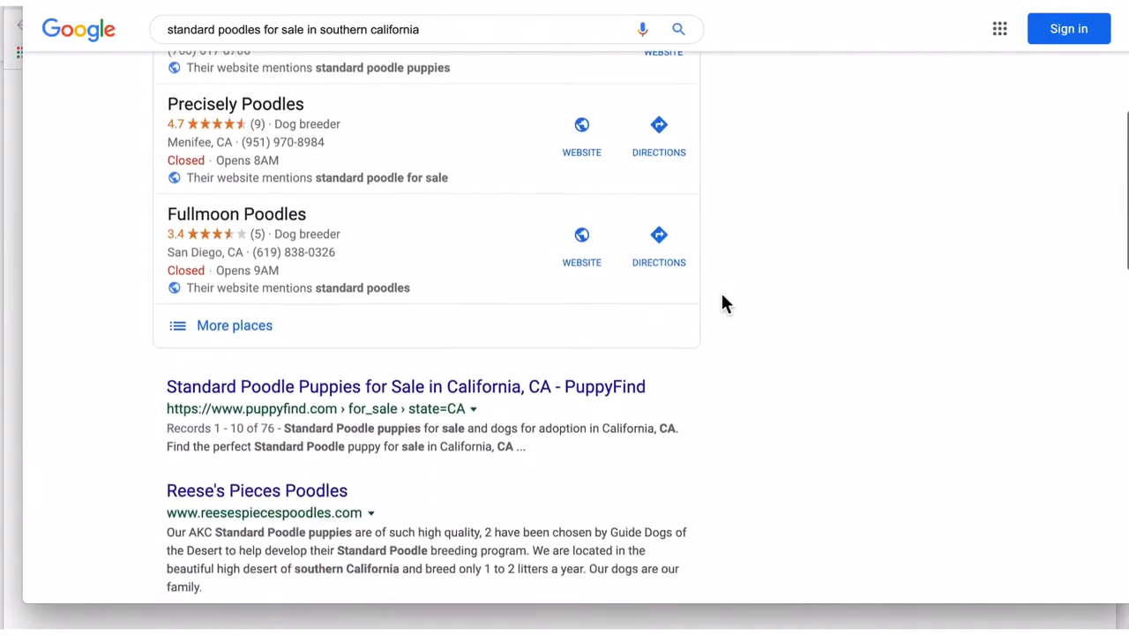
scroll(722, 297, "down", 1)
scroll(721, 297, "up", 4)
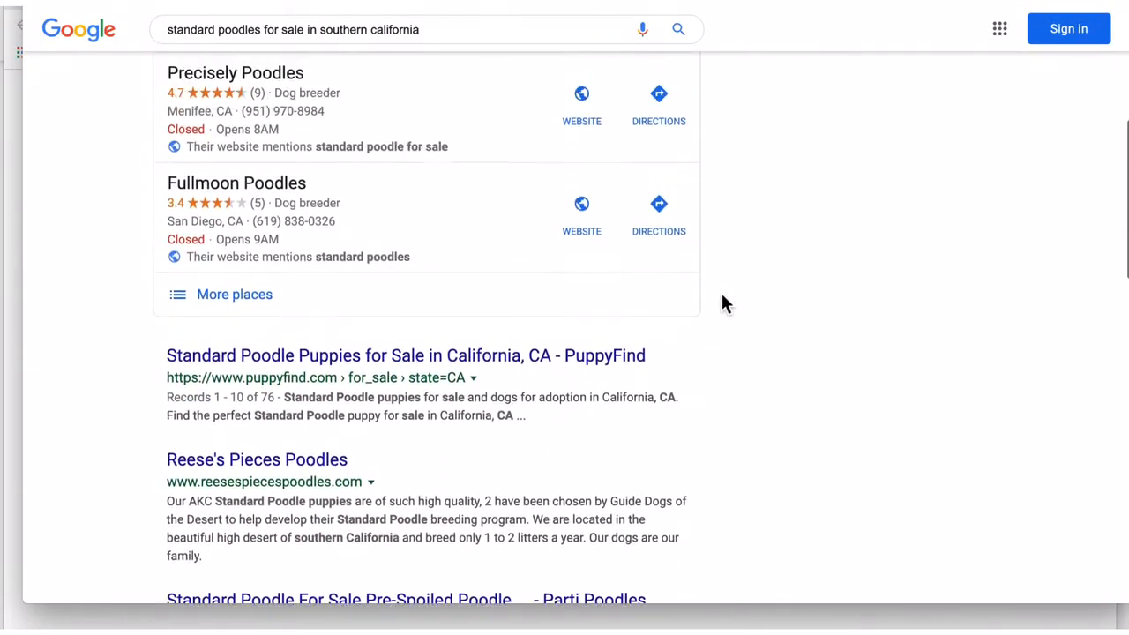
scroll(718, 301, "up", 2)
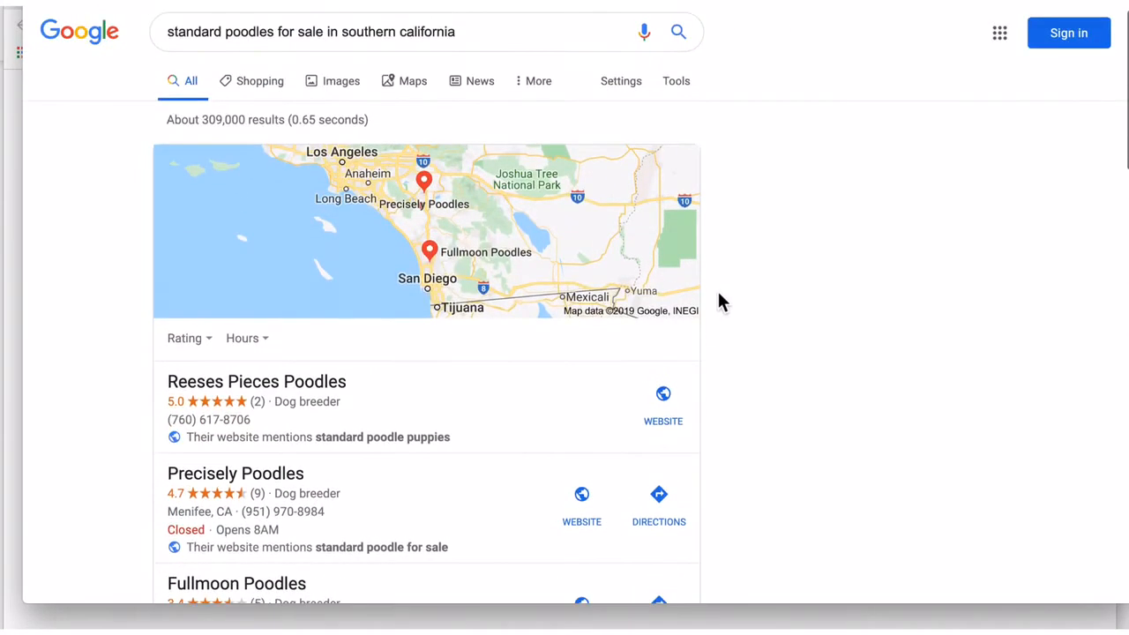
scroll(320, 398, "down", 2)
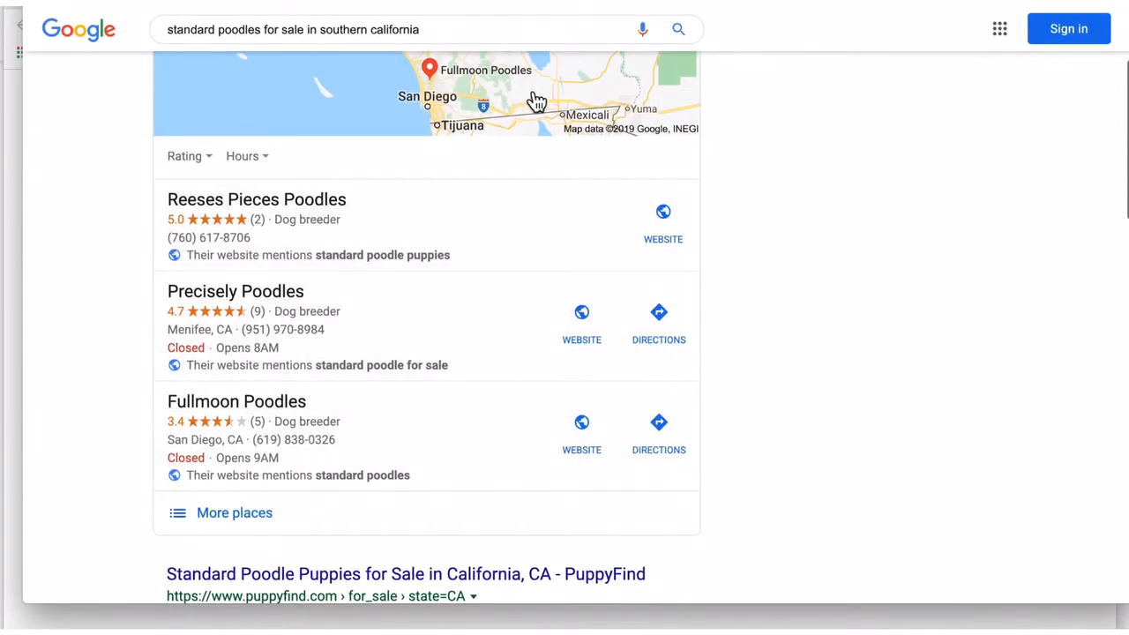
scroll(708, 212, "up", 1)
scroll(711, 210, "up", 1)
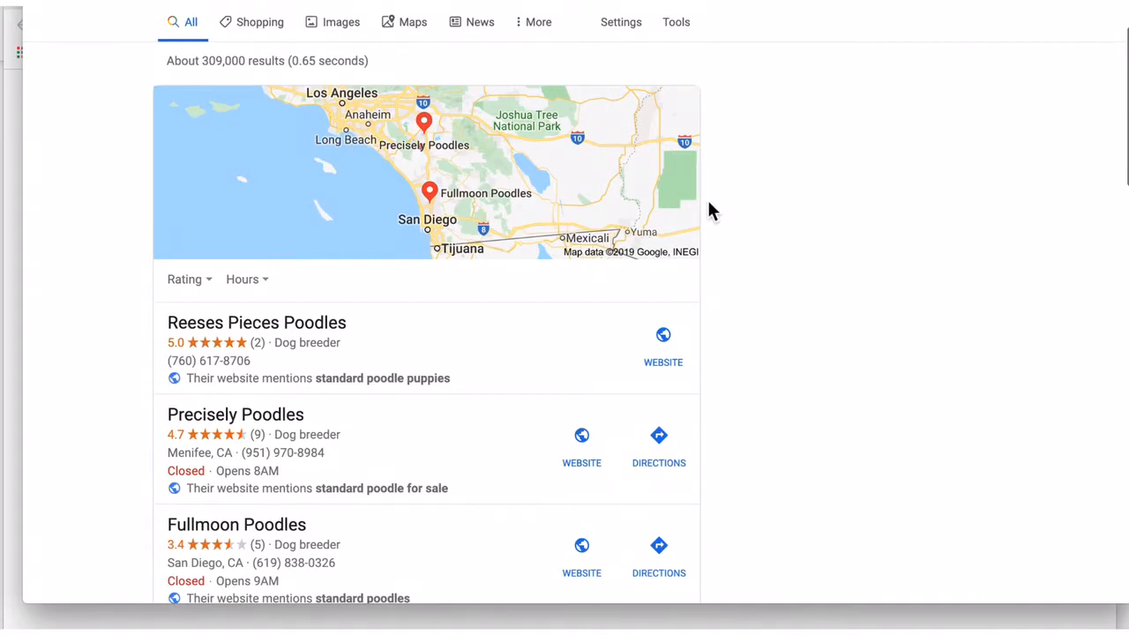
scroll(710, 205, "down", 1)
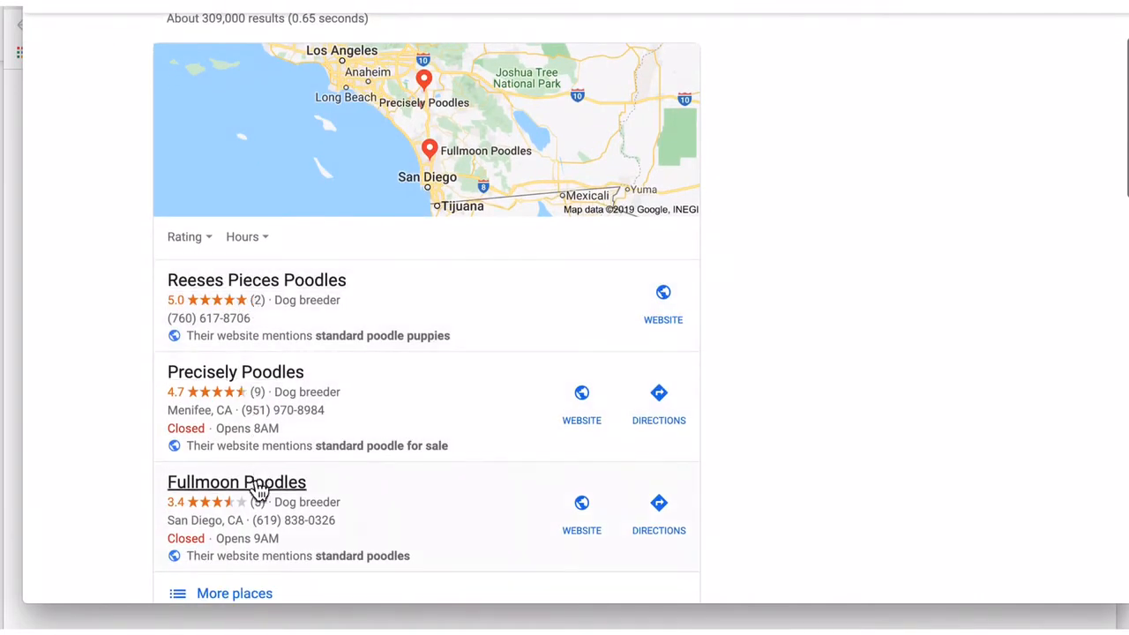
scroll(503, 199, "down", 2)
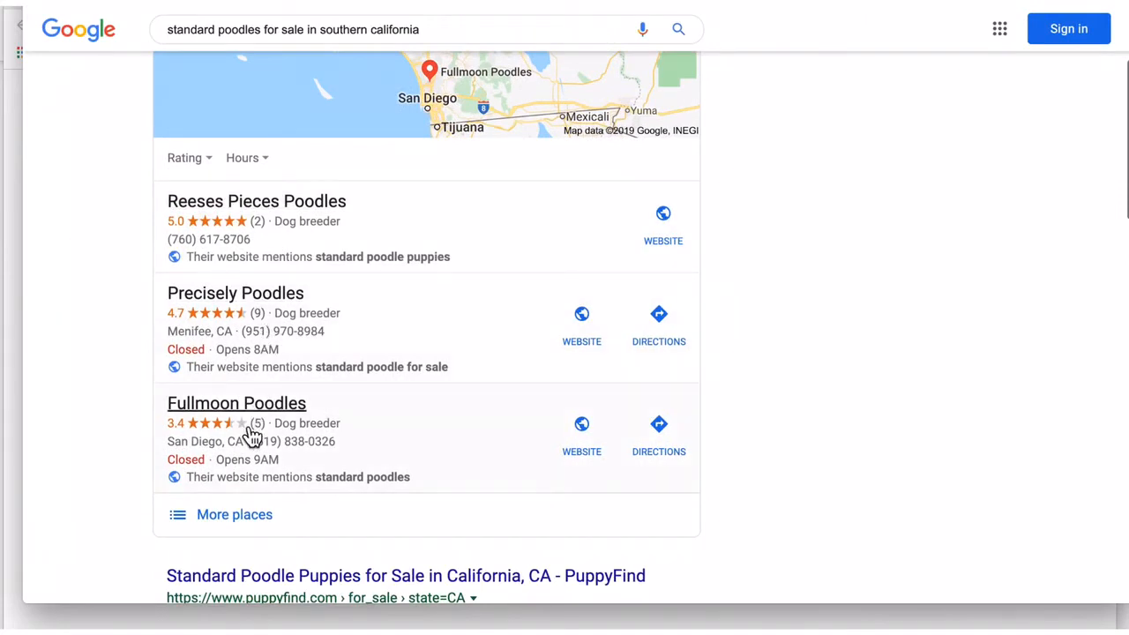
scroll(816, 342, "up", 3)
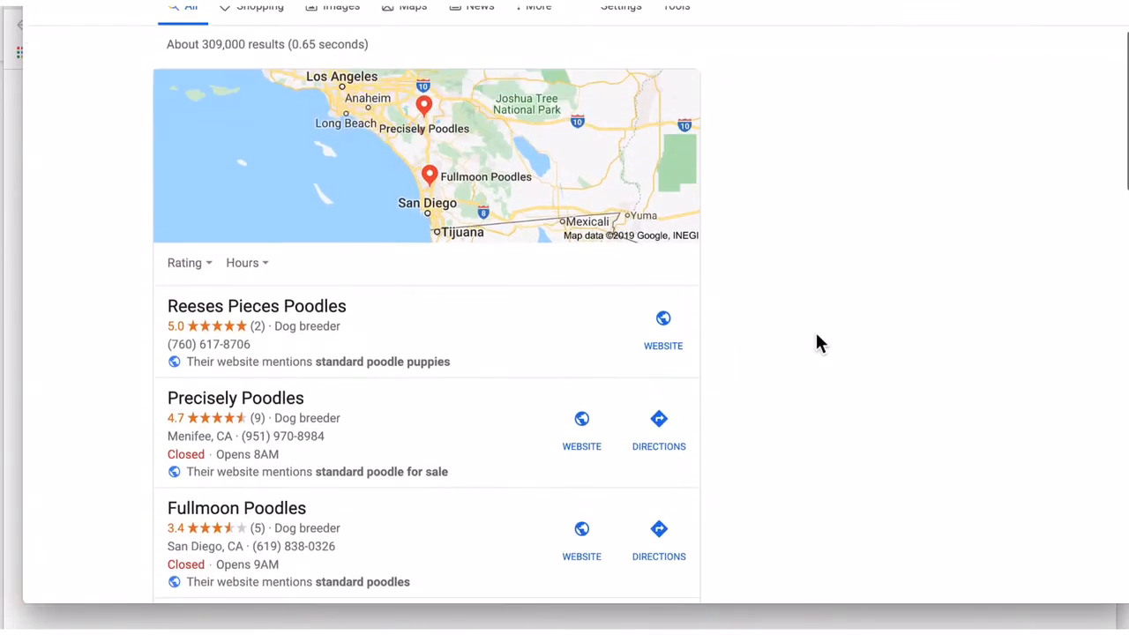
scroll(816, 342, "up", 3)
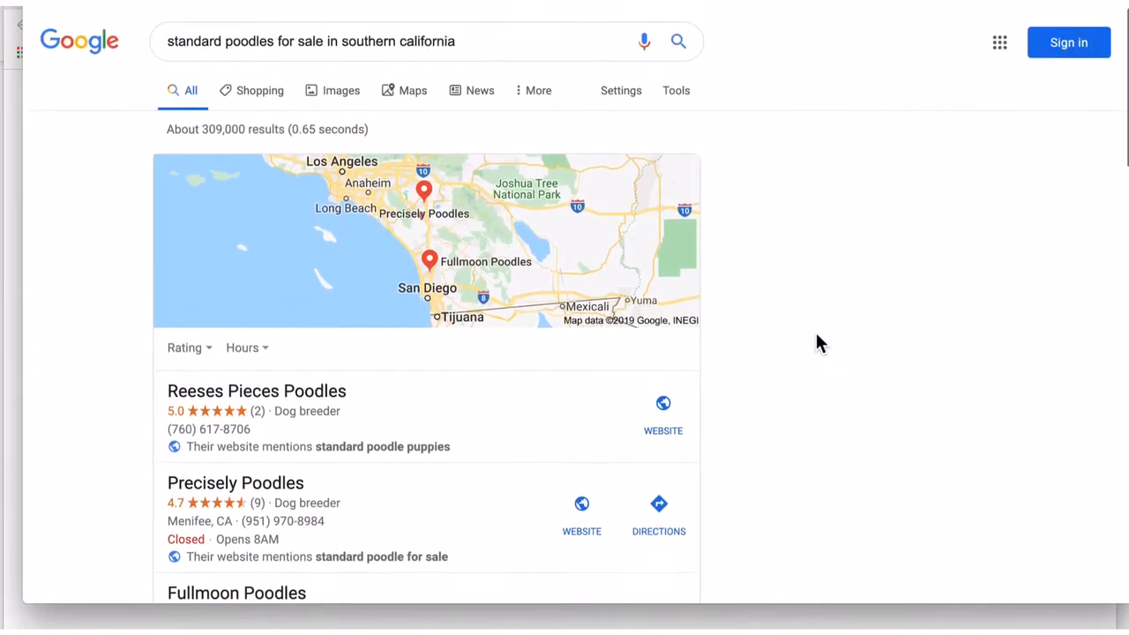
scroll(817, 342, "down", 3)
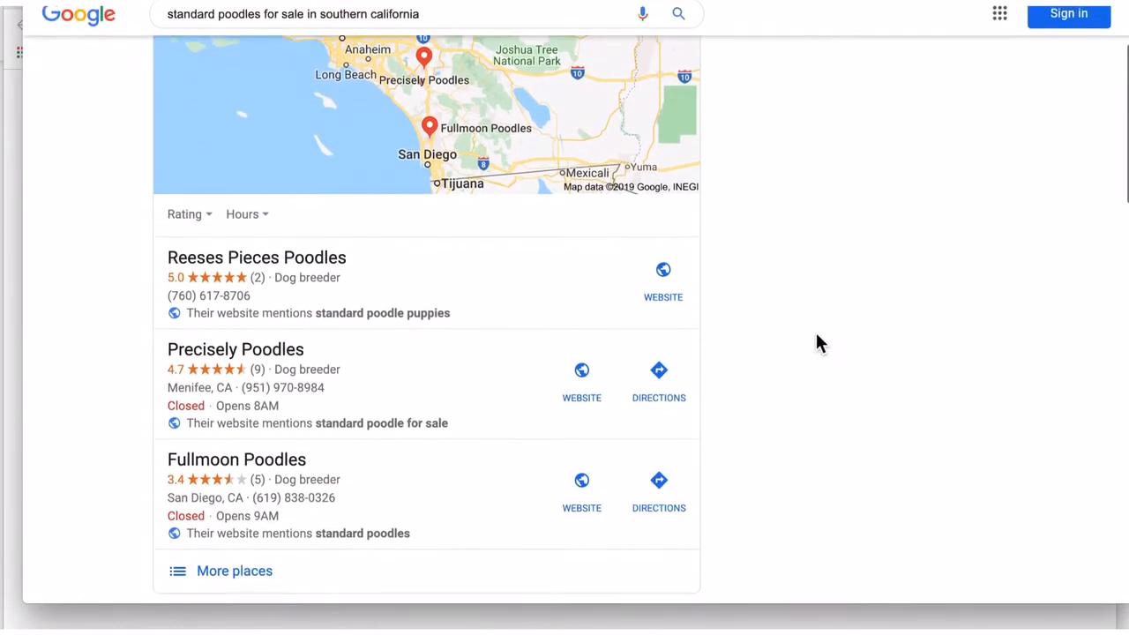
scroll(817, 337, "up", 3)
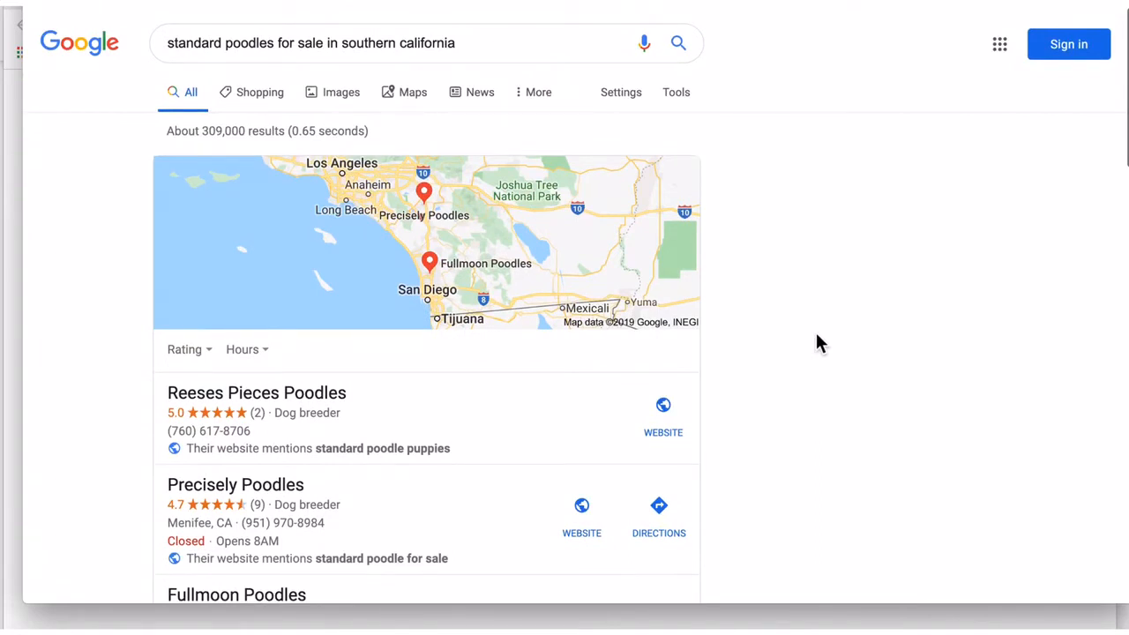
scroll(817, 342, "down", 3)
scroll(817, 343, "up", 2)
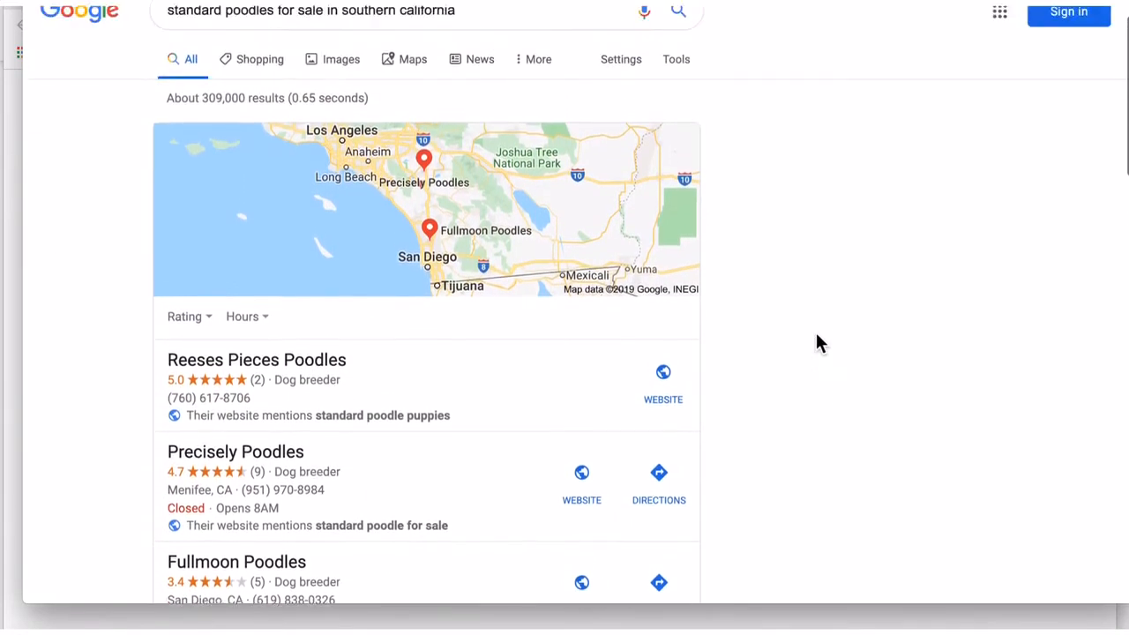
scroll(817, 343, "up", 1)
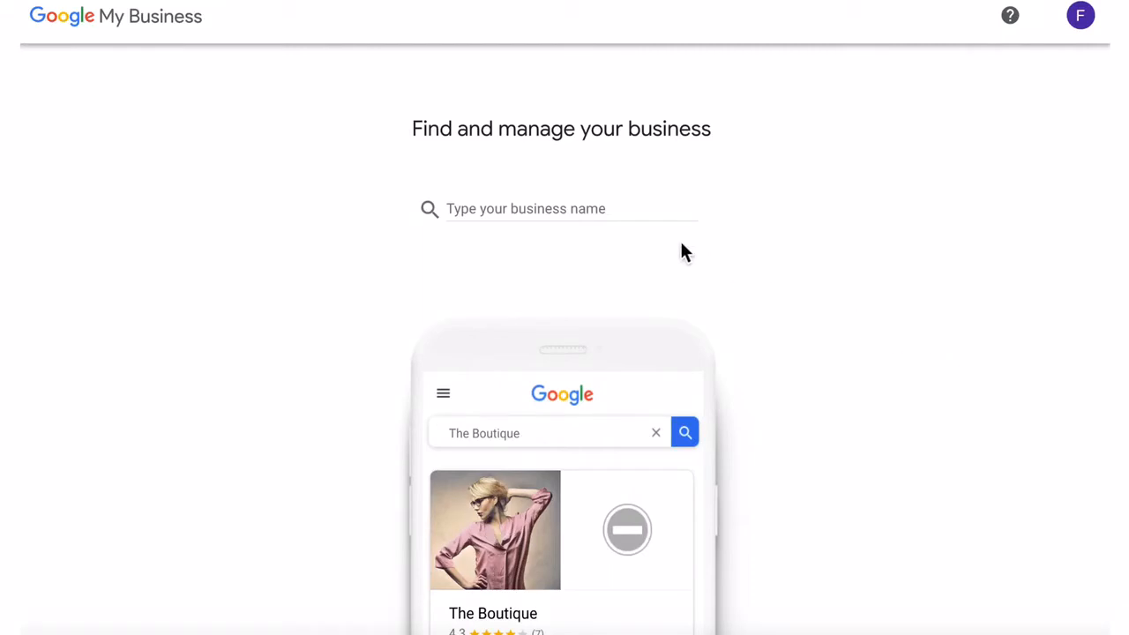
- Create a new business named Midwoofery and confirm the name
left_click(612, 206)
type("Mid")
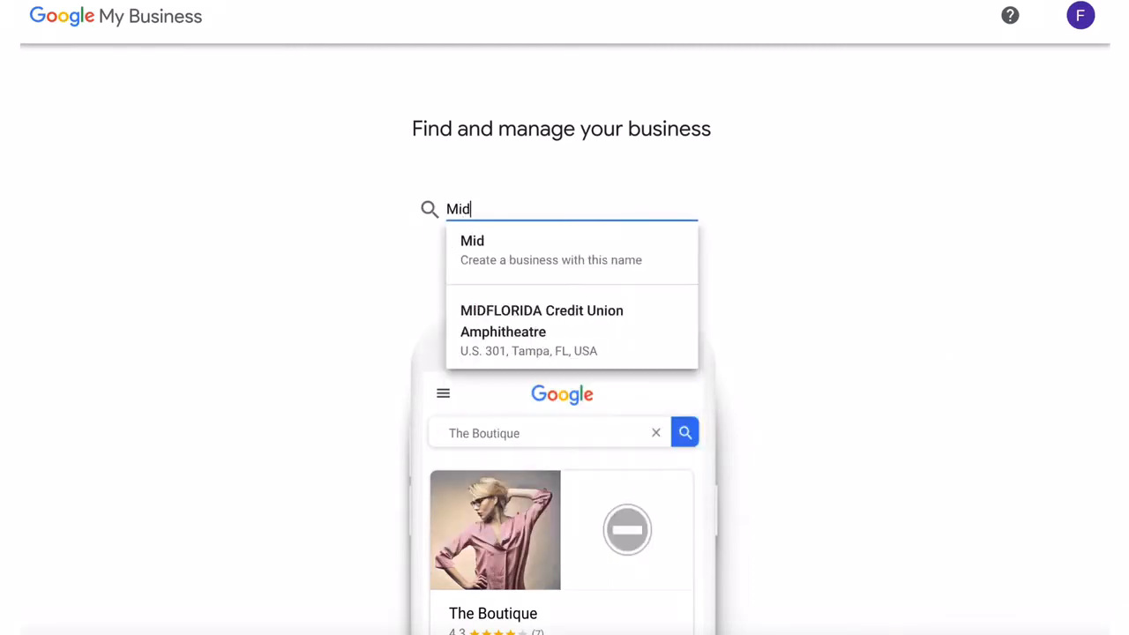
type("woofer")
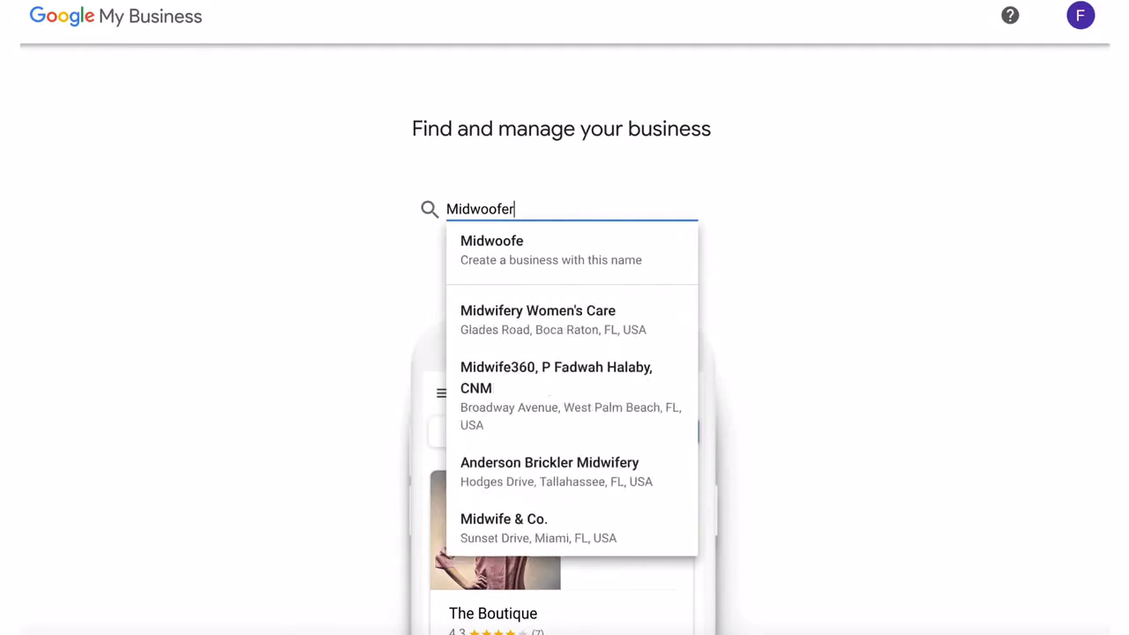
type("y")
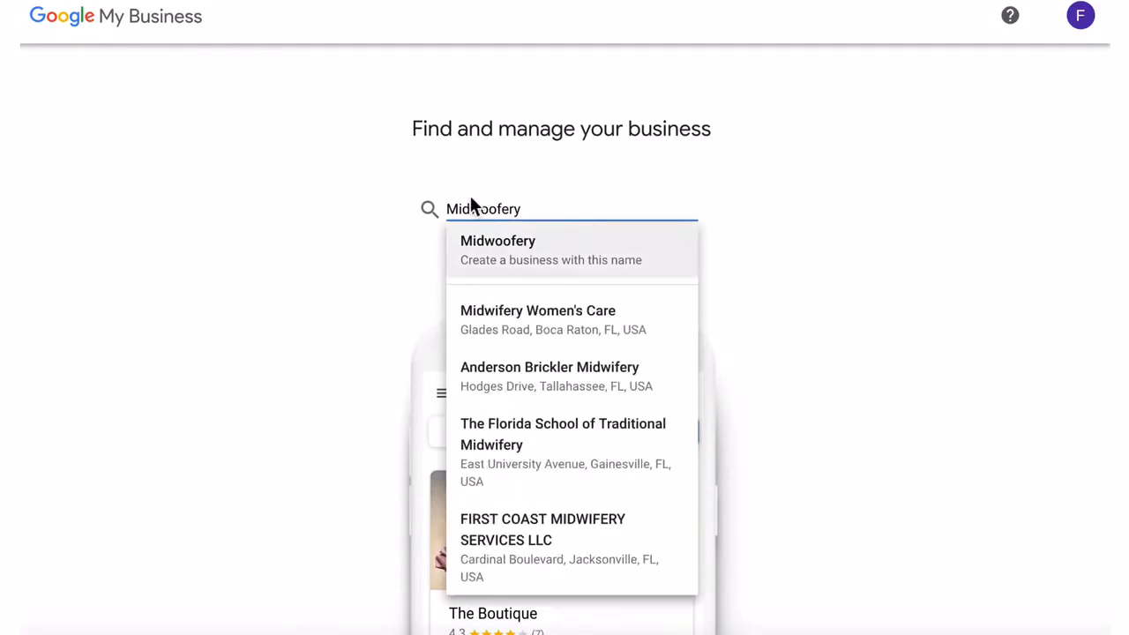
left_click(521, 246)
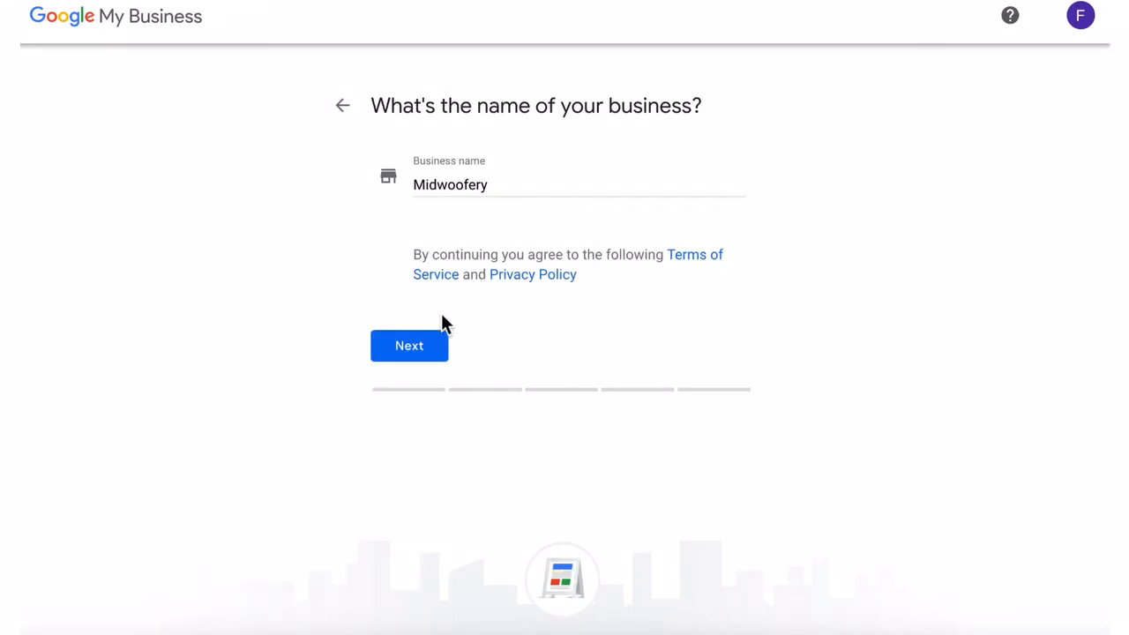
left_click(435, 349)
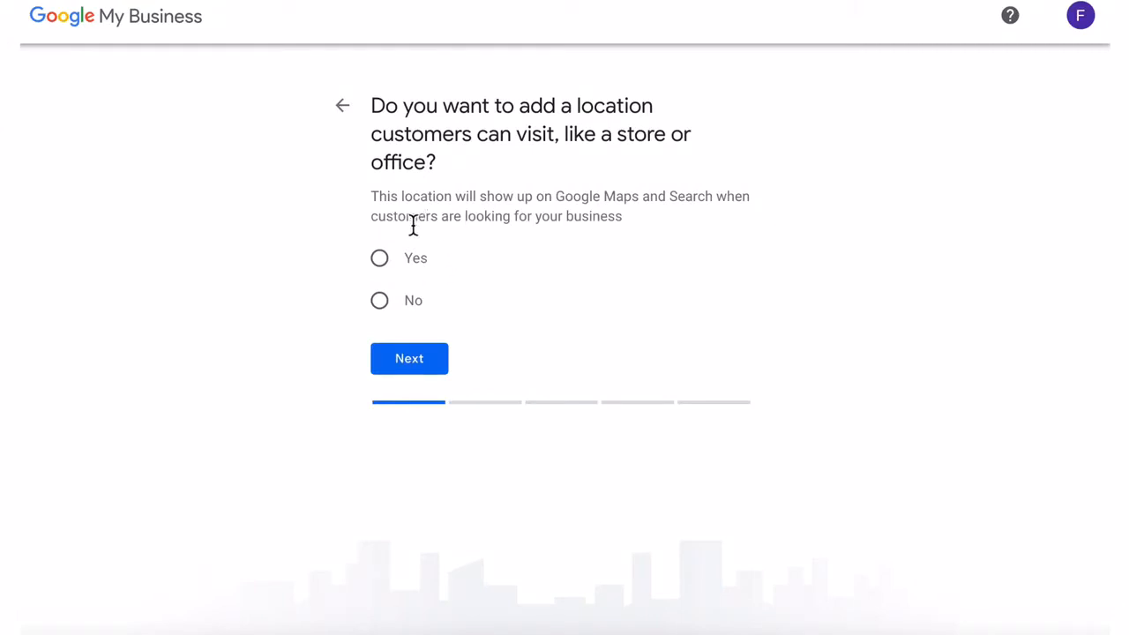
- Choose no visitable location and add Jacksonville, FL, USA as the service area
left_click(384, 305)
left_click(411, 361)
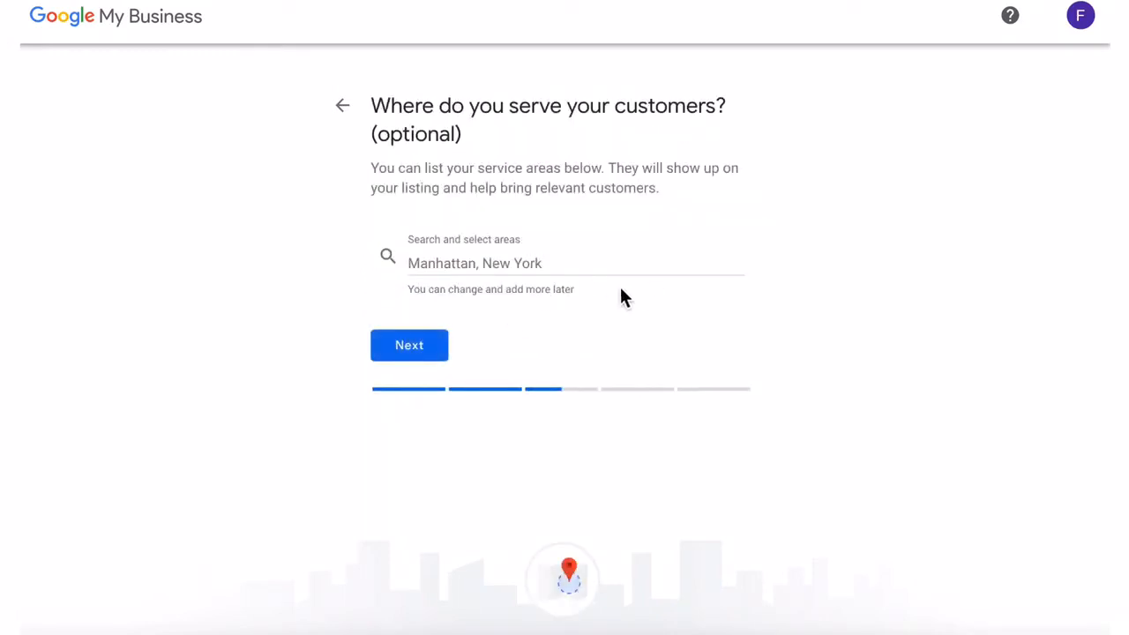
left_click(509, 264)
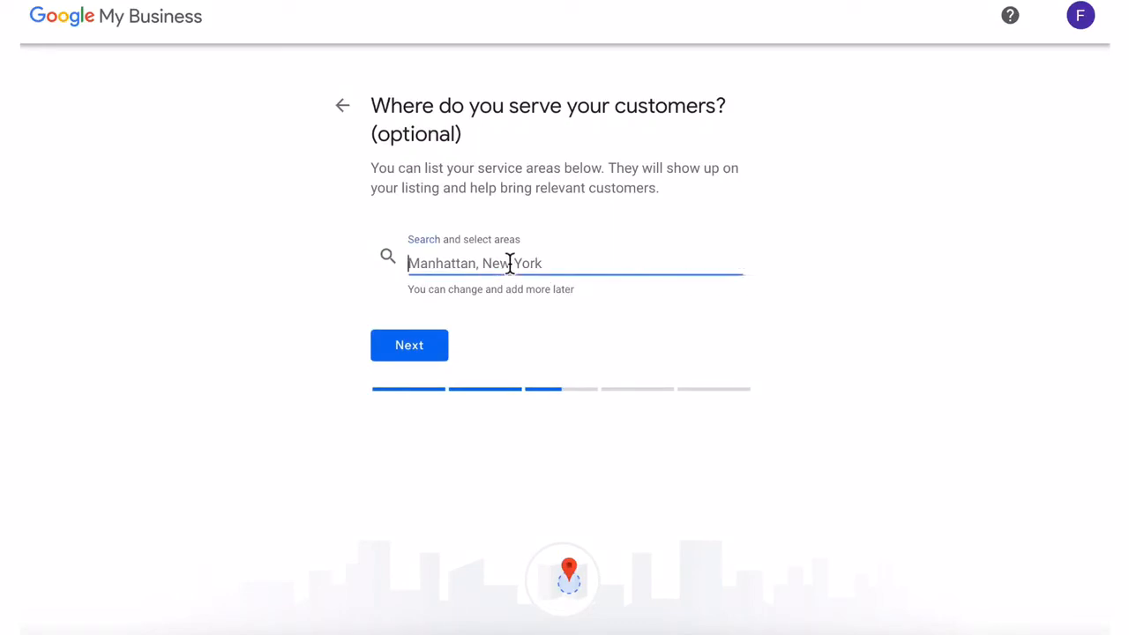
type("Jacksonville")
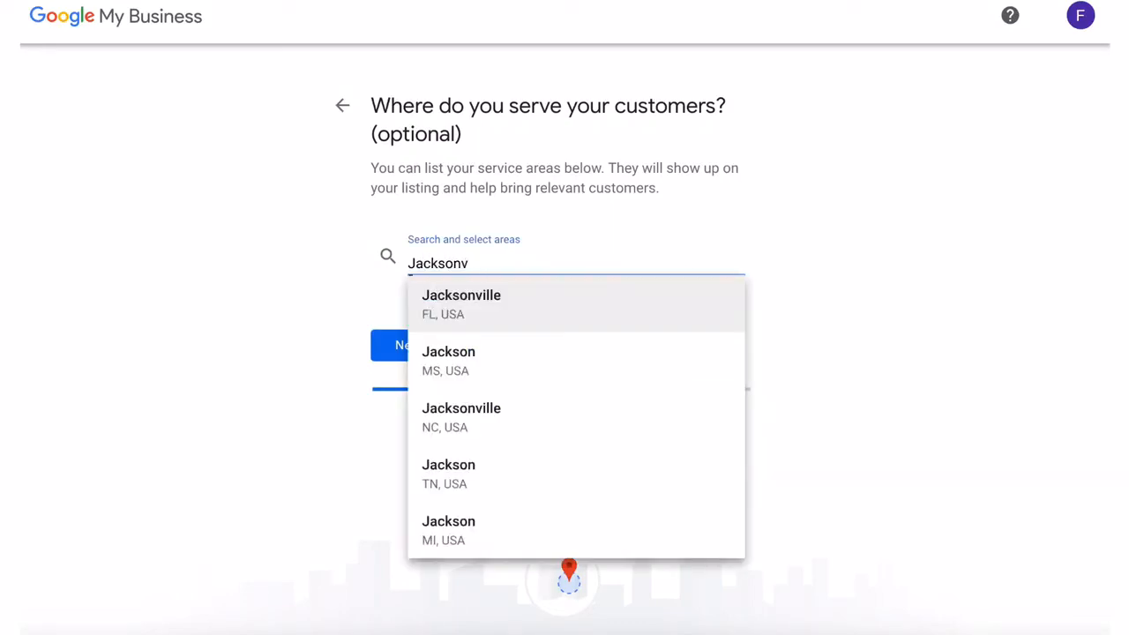
left_click(504, 300)
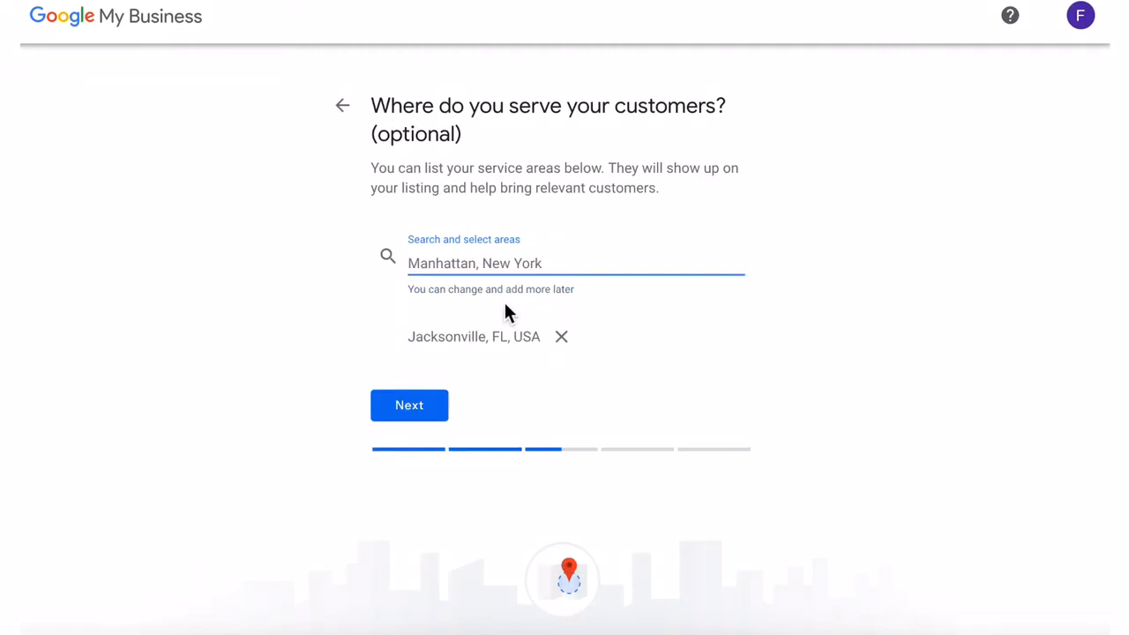
- Set the business category to Dog breeder
left_click(418, 413)
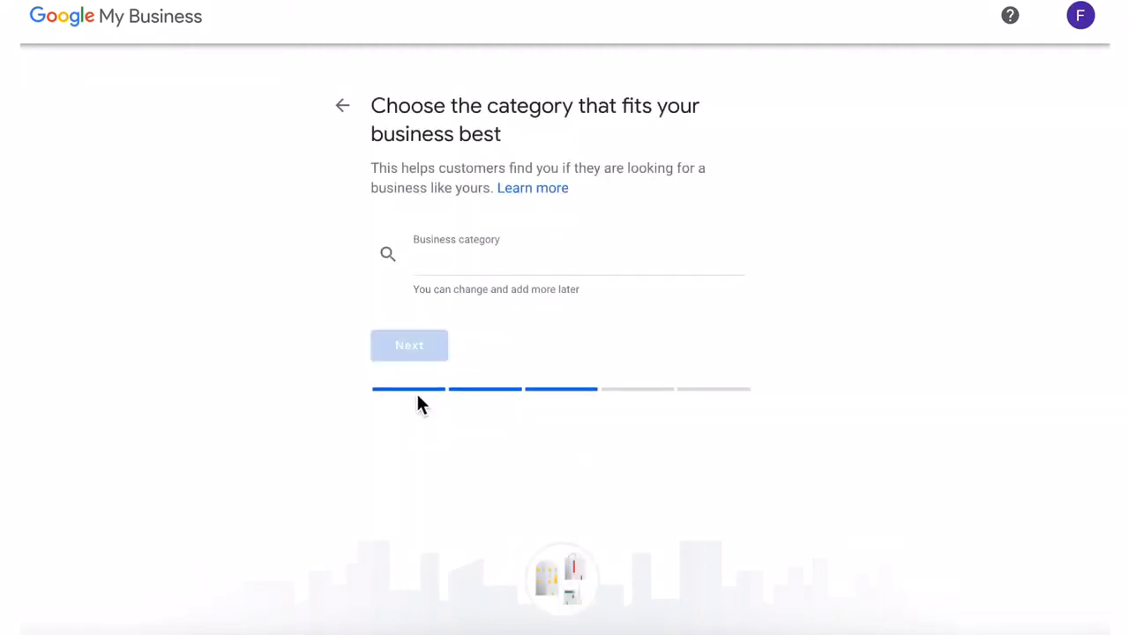
left_click(485, 267)
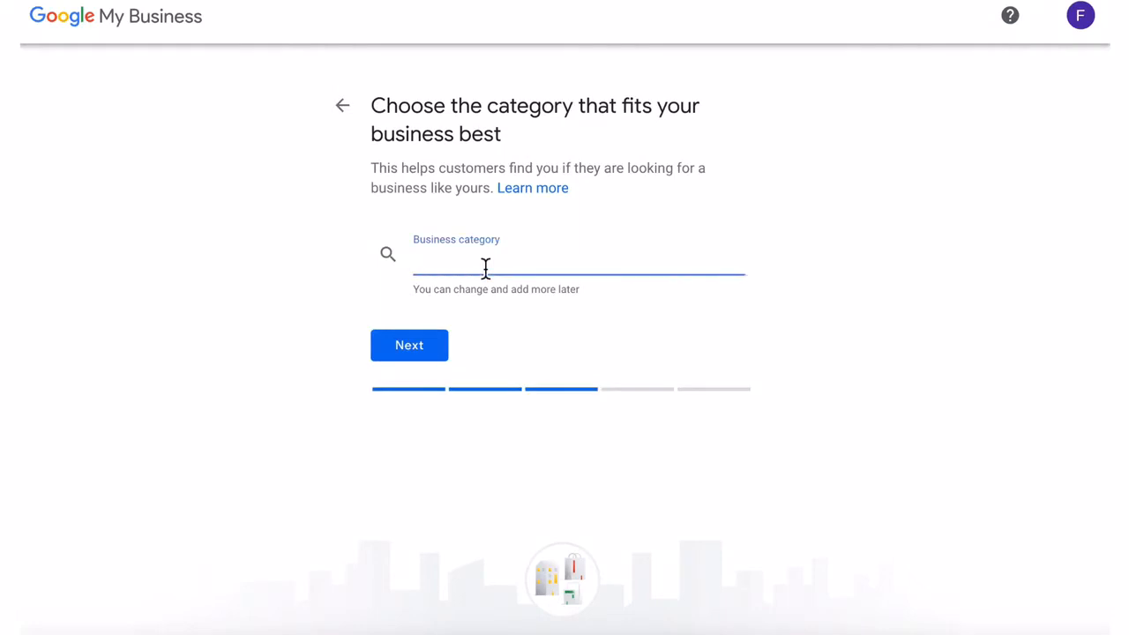
type("Dog ")
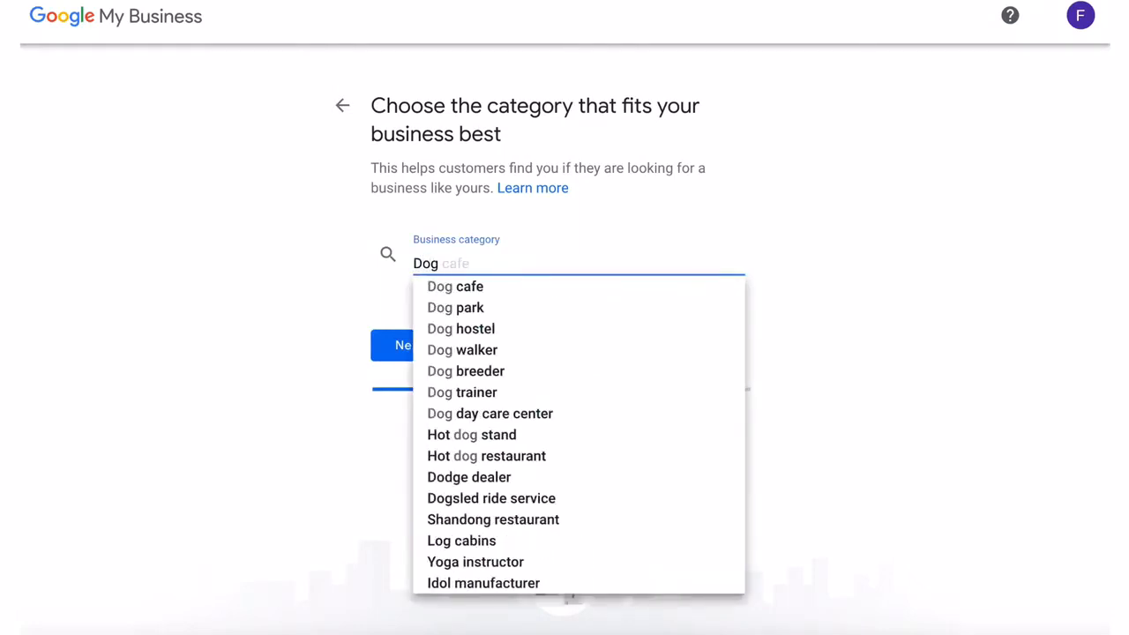
type("br")
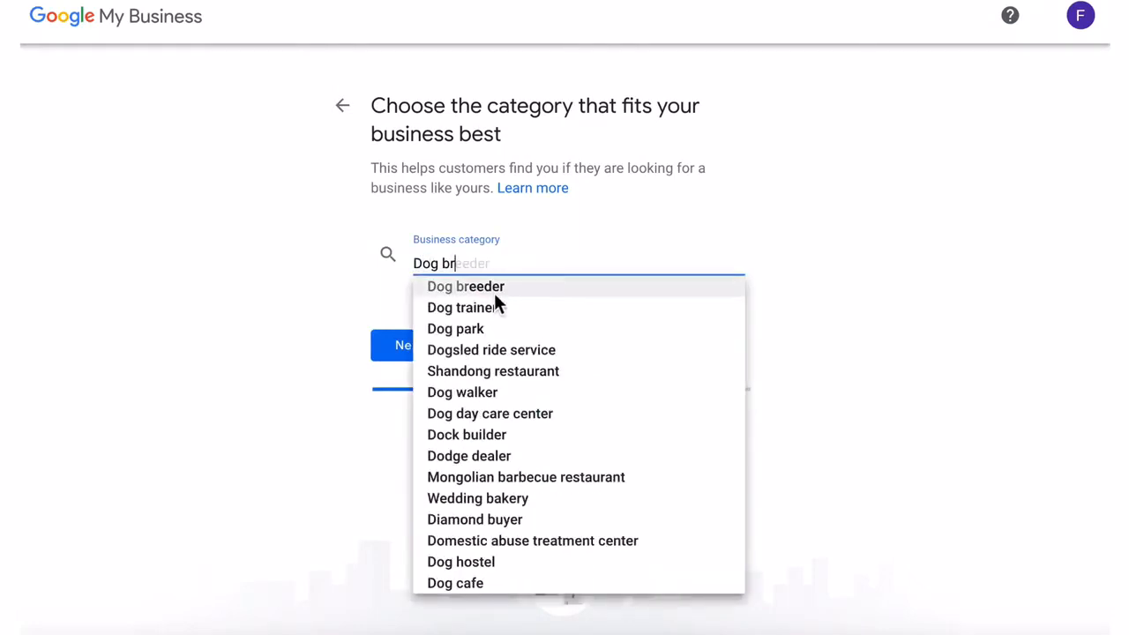
left_click(494, 293)
left_click(409, 347)
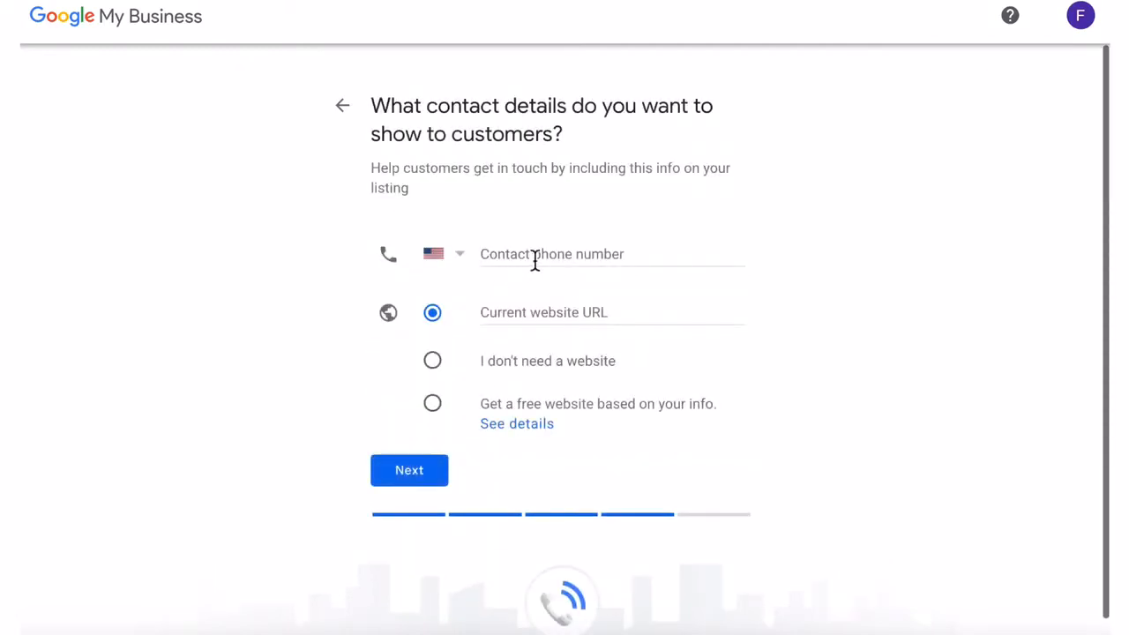
left_click(535, 261)
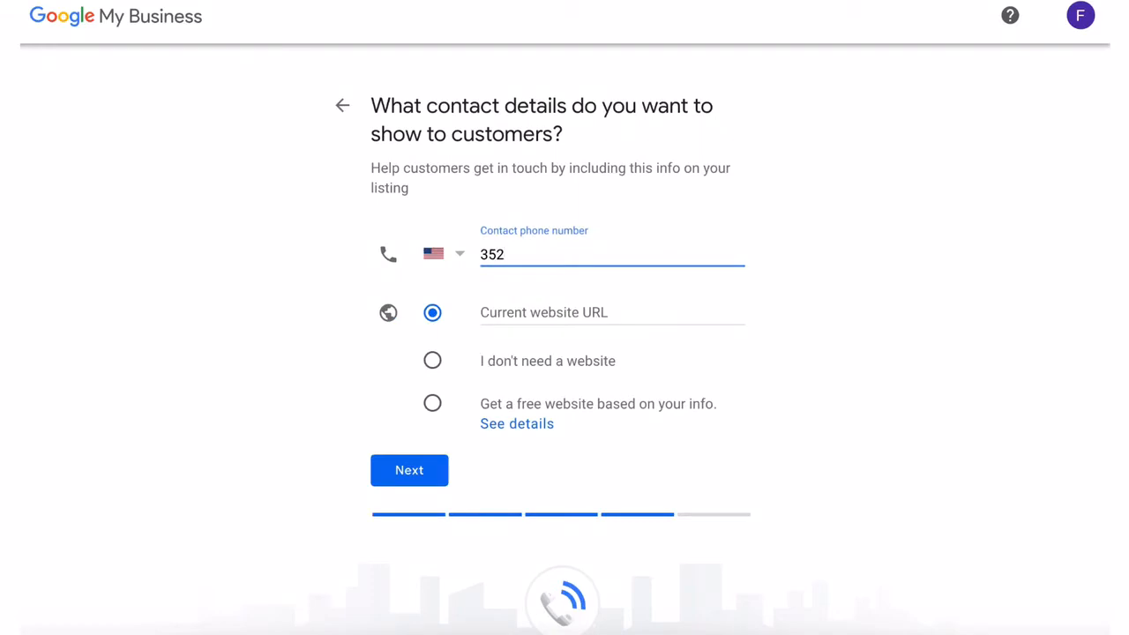
left_click(543, 307)
type("www.m")
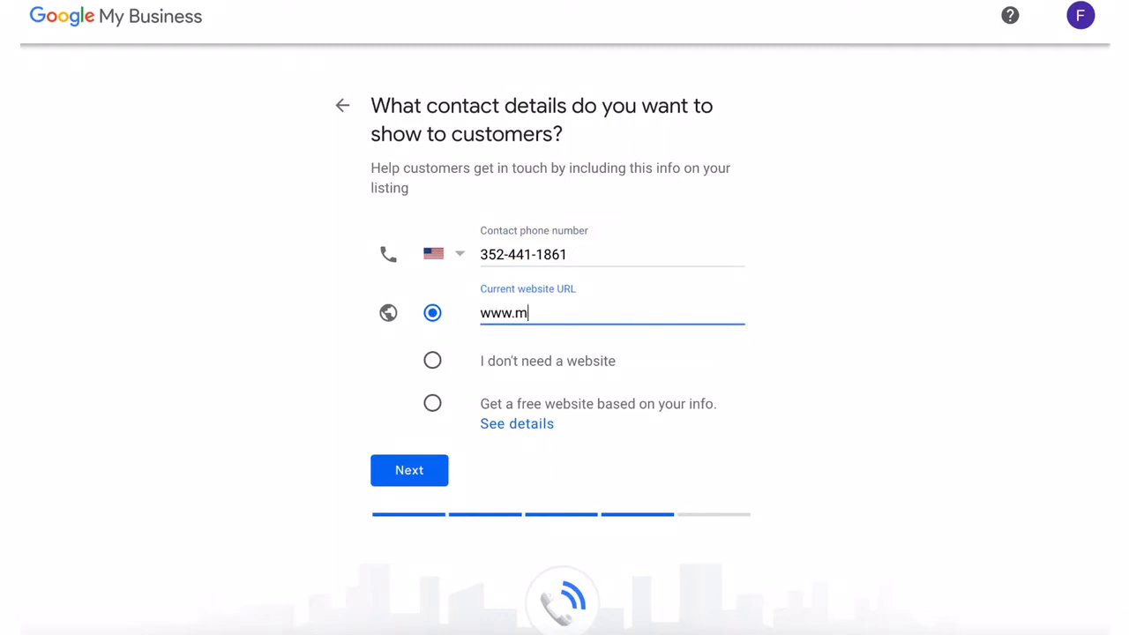
type("idwoofery.com")
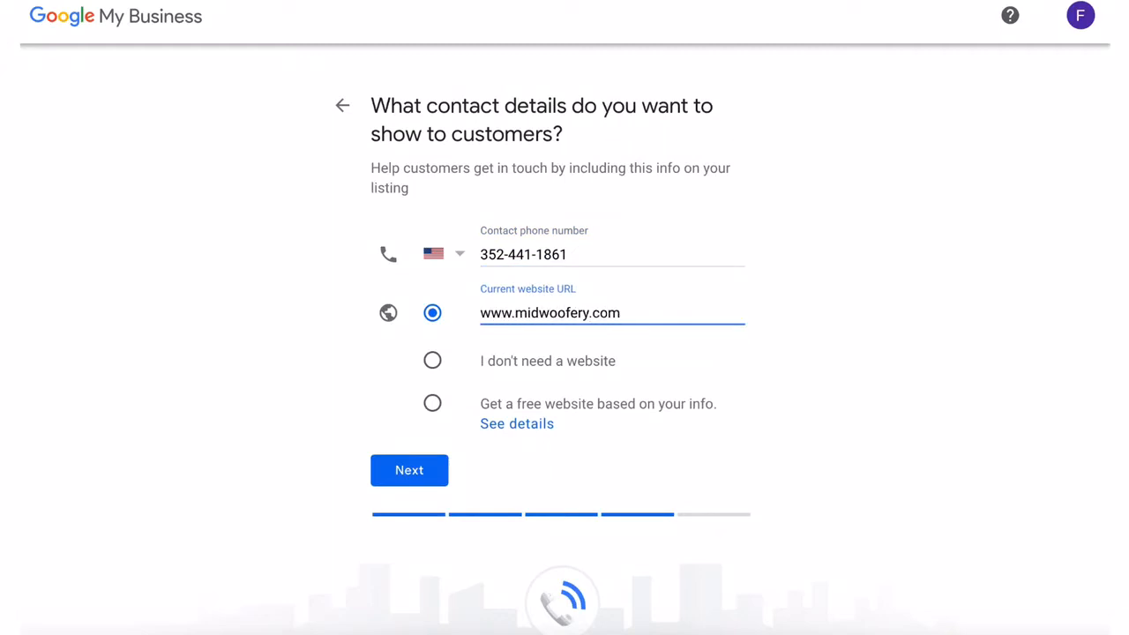
left_click(394, 476)
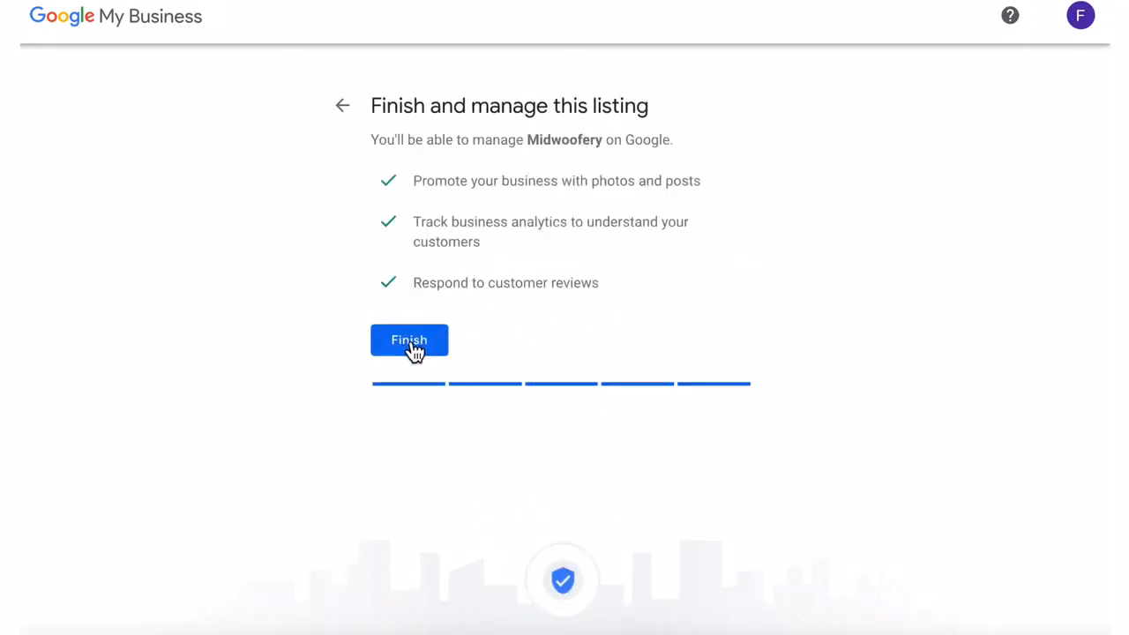
left_click(410, 345)
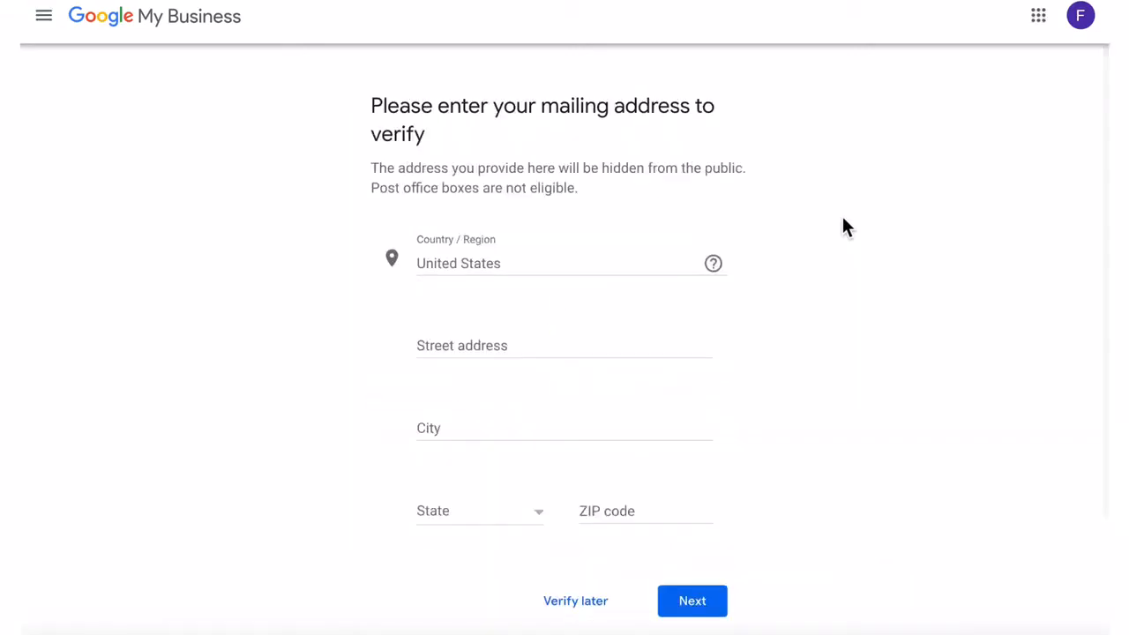
- Enter the mailing address's street and city for verification
mouse_move(709, 268)
left_click(466, 345)
type("12")
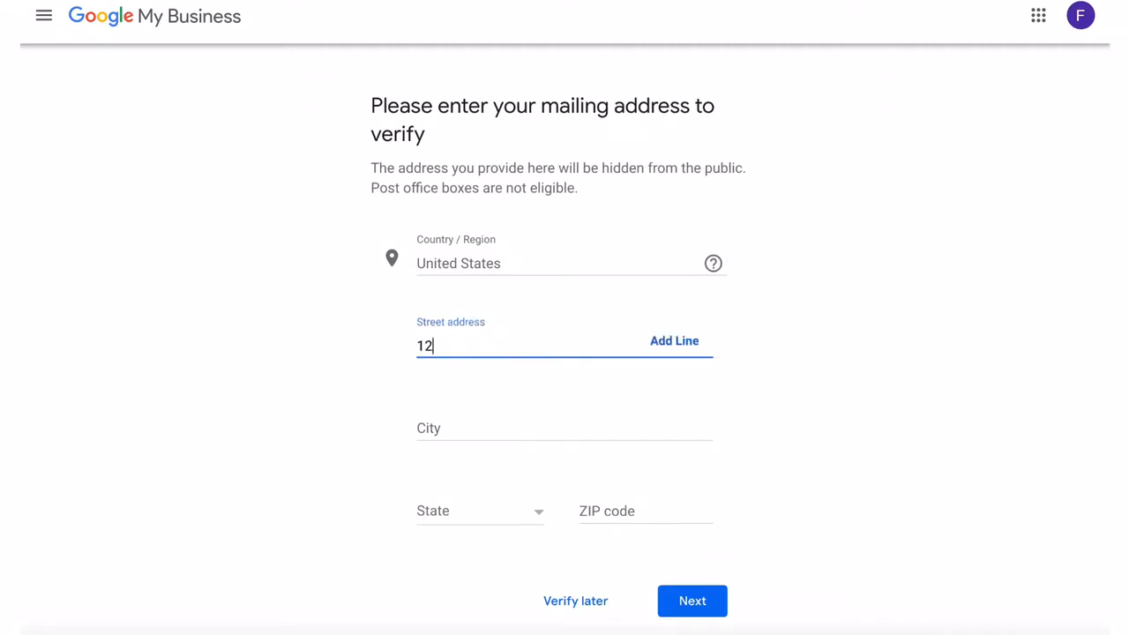
type("3 Ma")
key("BackSpace")
type("ain St")
left_click(469, 428)
type("Anywhere")
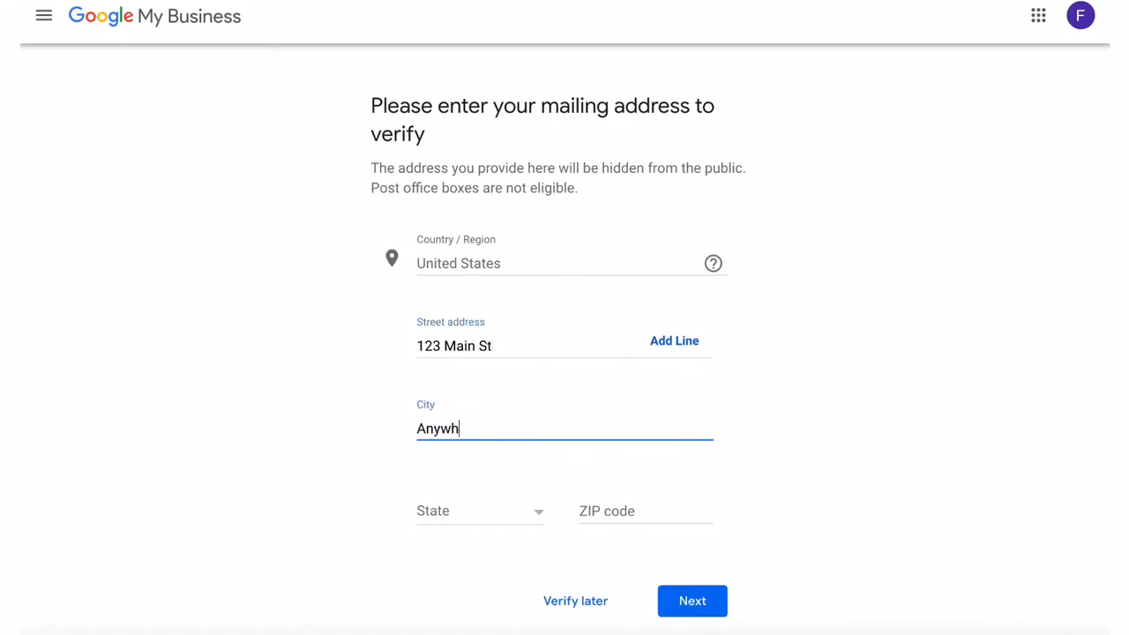
- Choose the state and enter the ZIP code, then postpone verification
left_click(487, 527)
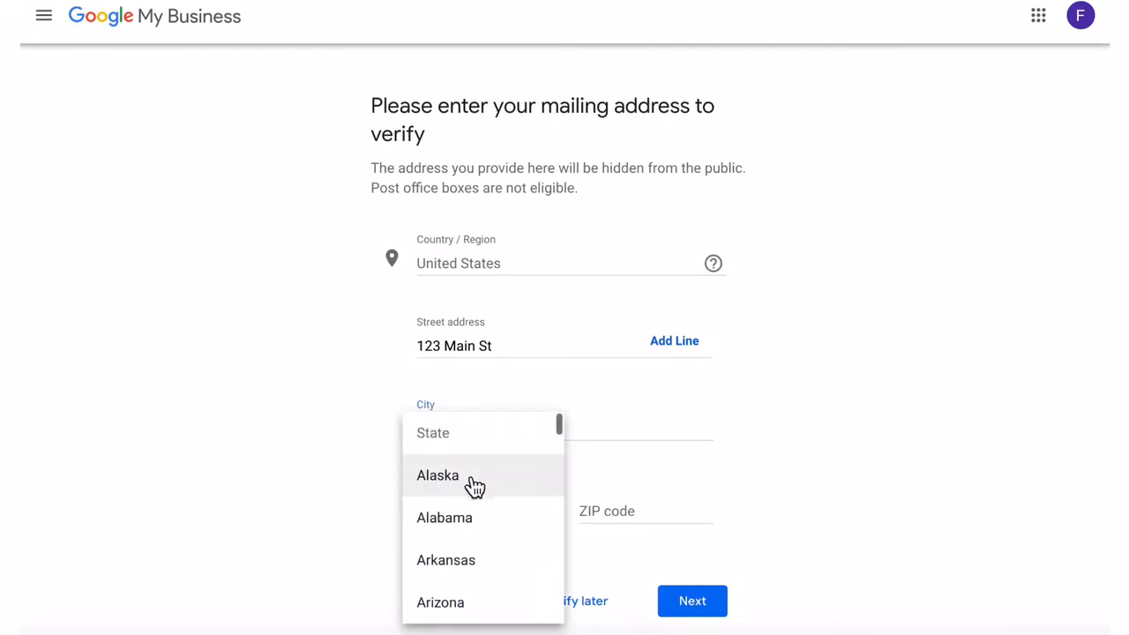
left_click(469, 486)
left_click(612, 512)
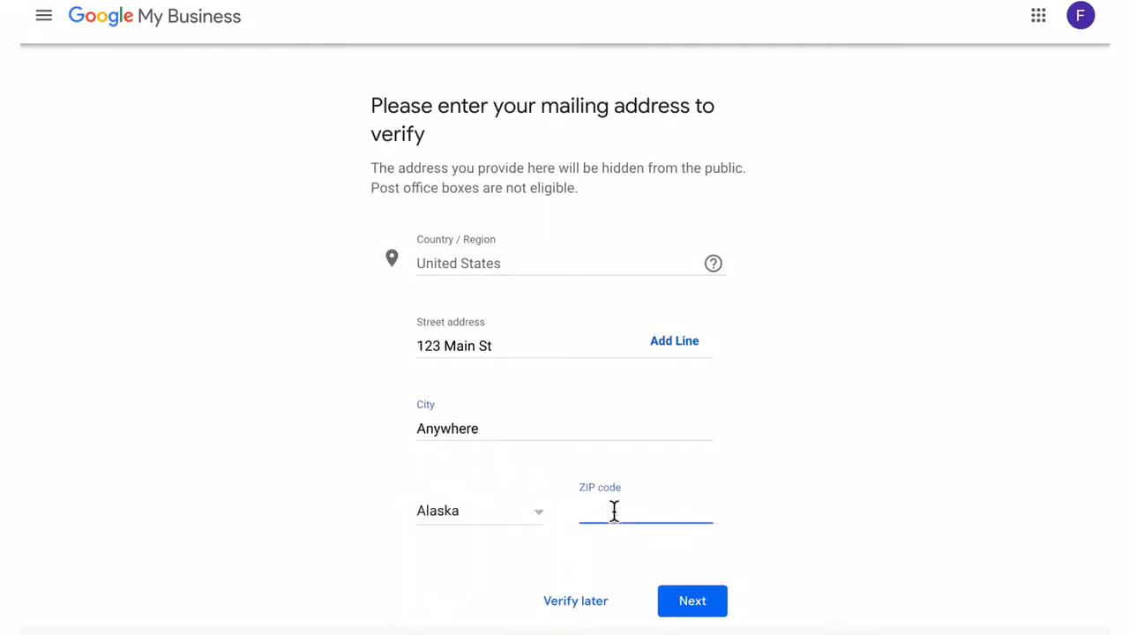
type("34567")
left_click(694, 599)
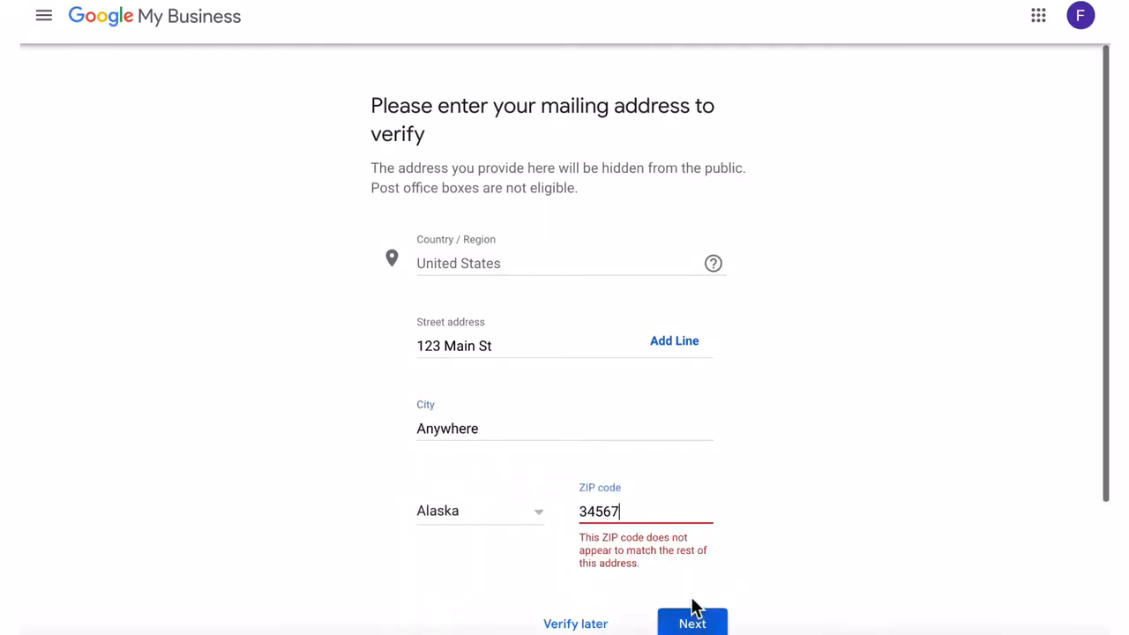
left_click(583, 624)
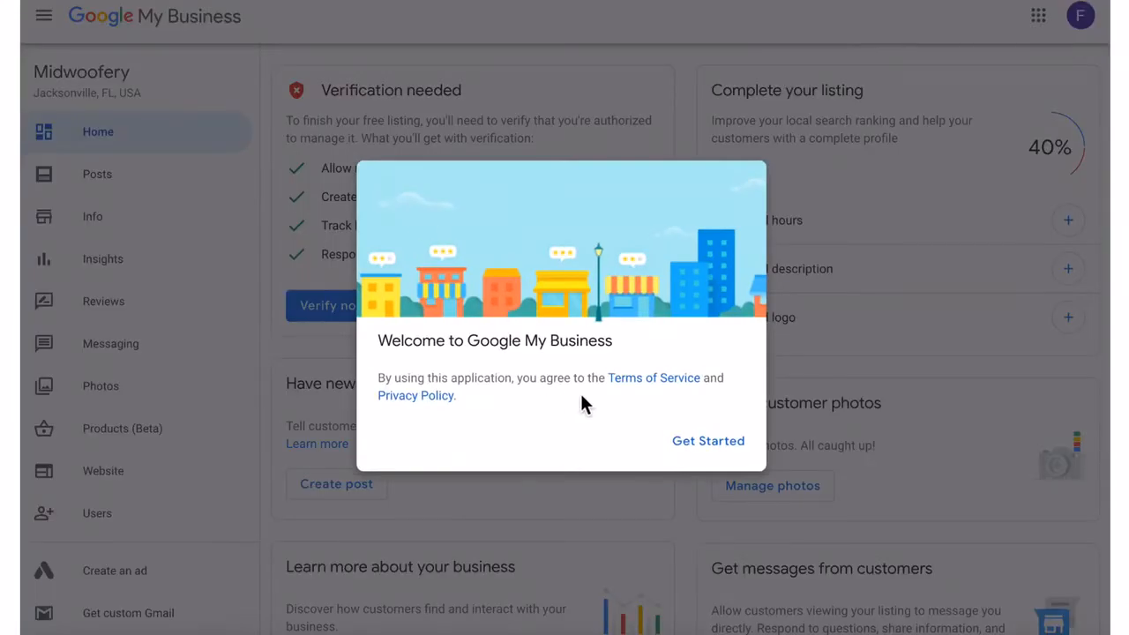
left_click(728, 450)
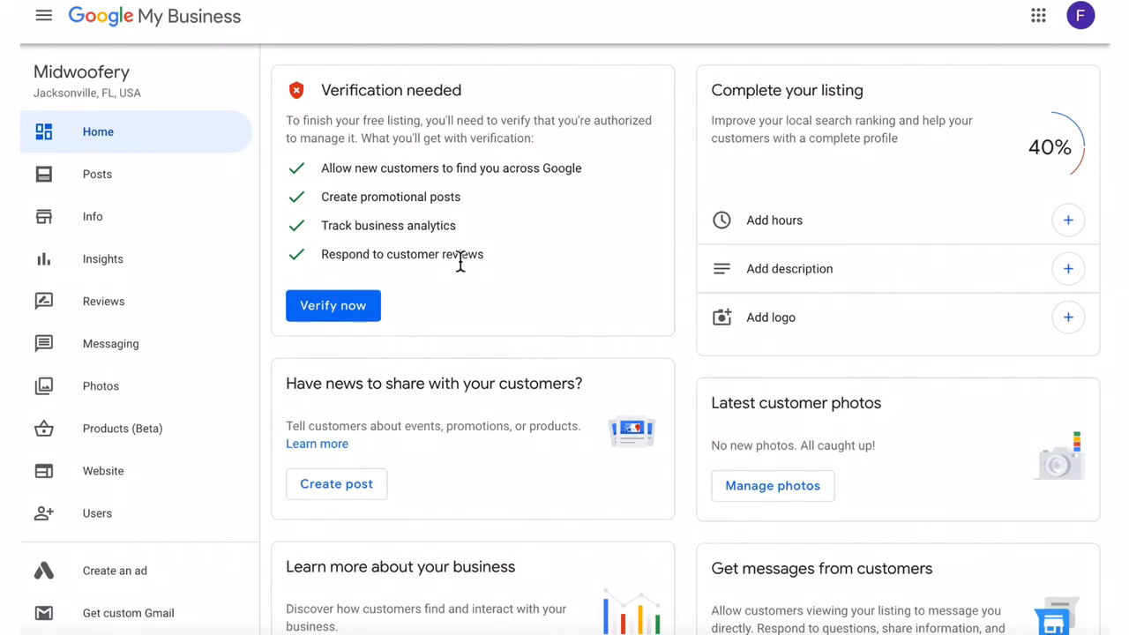
scroll(374, 350, "down", 1)
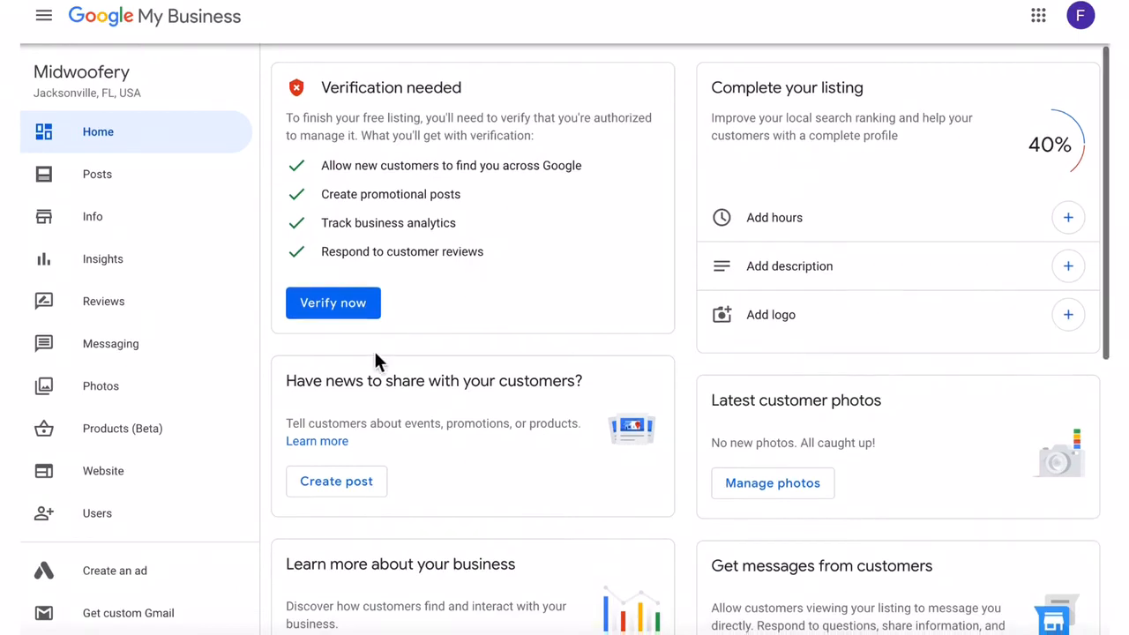
scroll(375, 355, "up", 1)
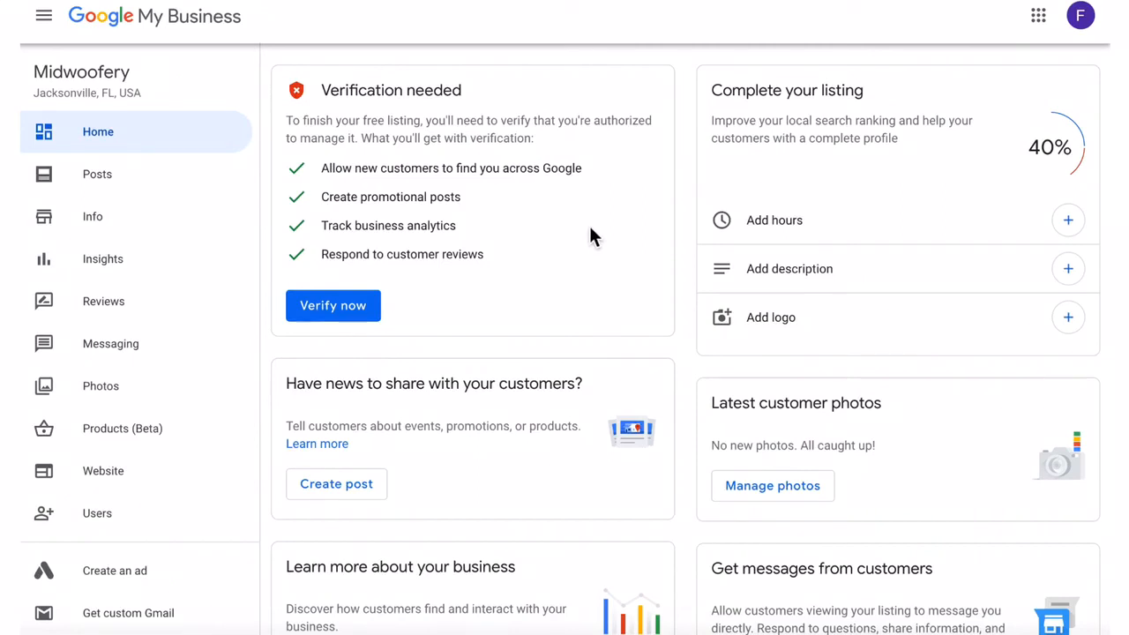
scroll(591, 235, "down", 1)
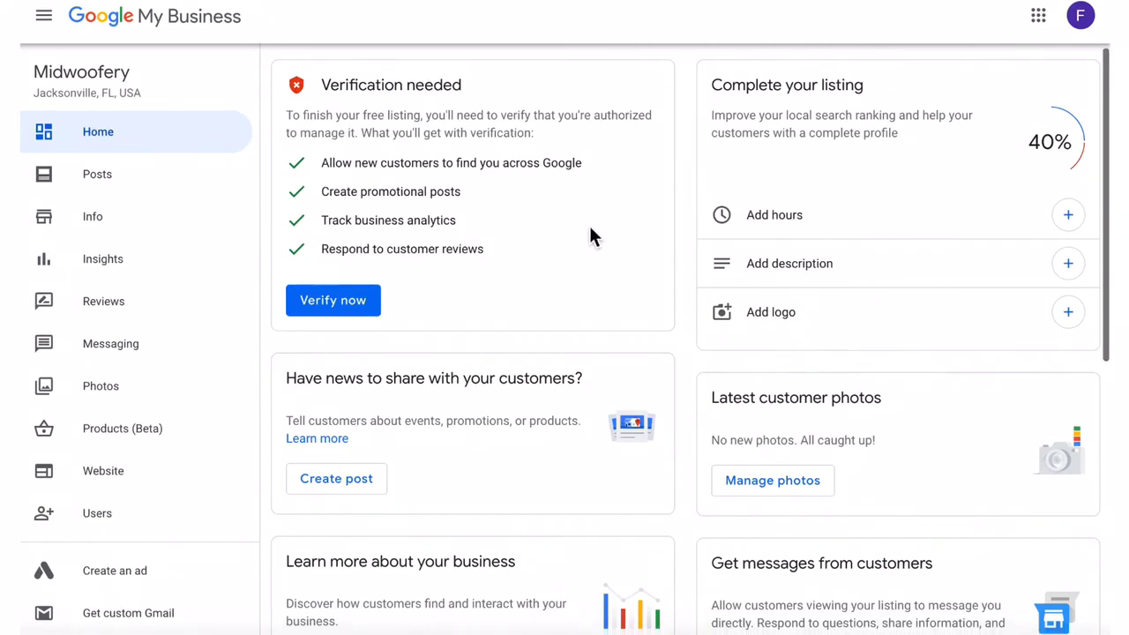
scroll(591, 235, "down", 4)
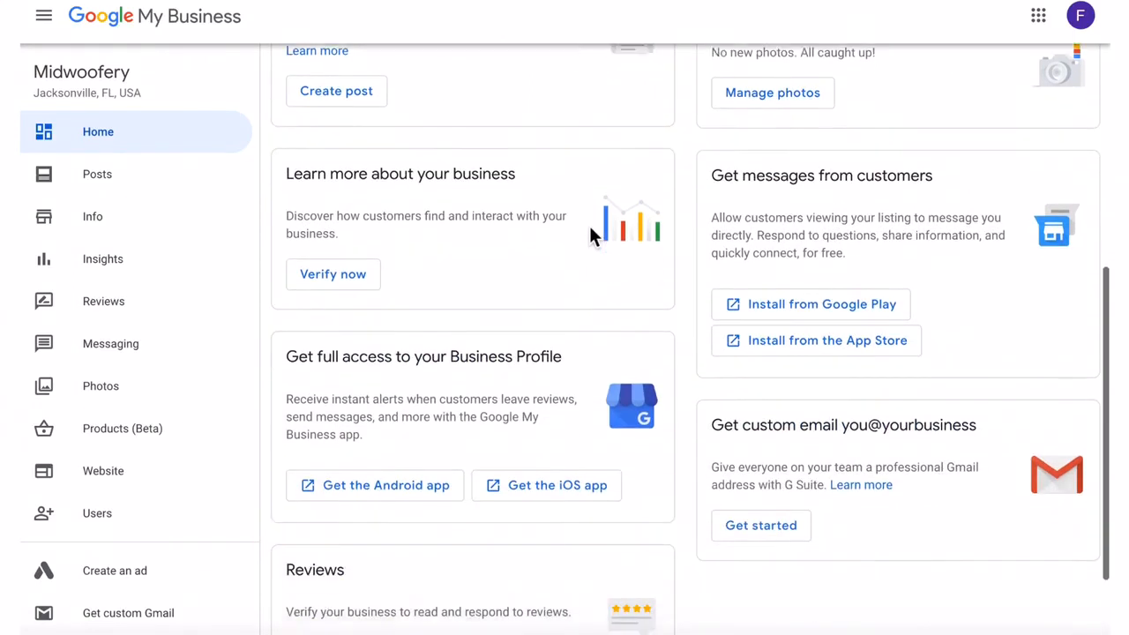
scroll(591, 236, "down", 1)
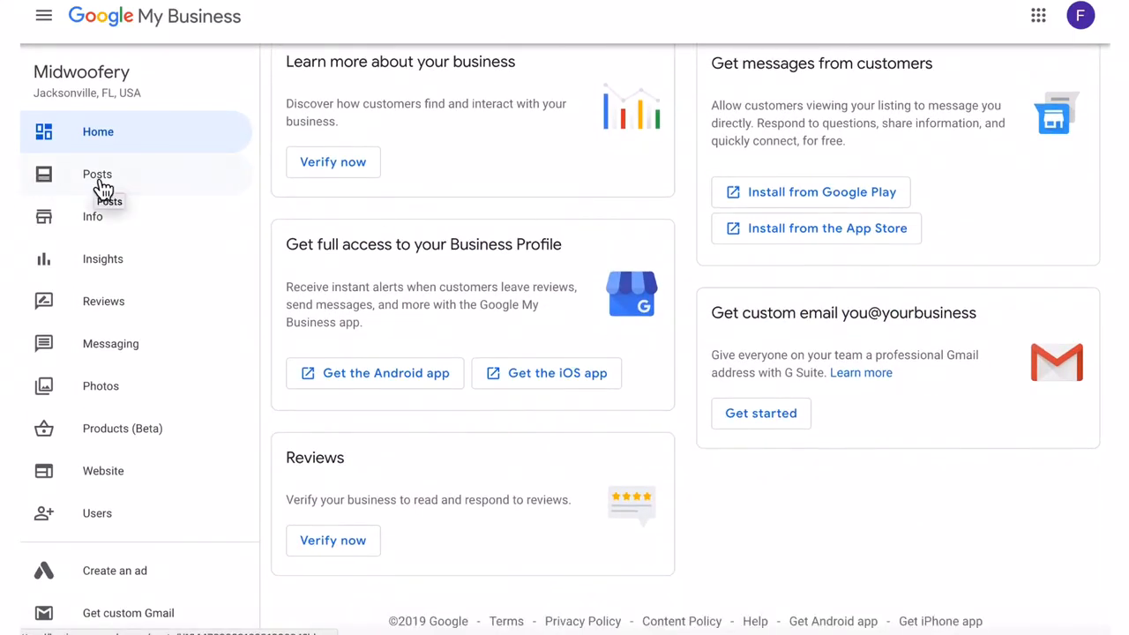
- Review Midwoofery's details on the Info page, then view the locked Insights page
left_click(97, 227)
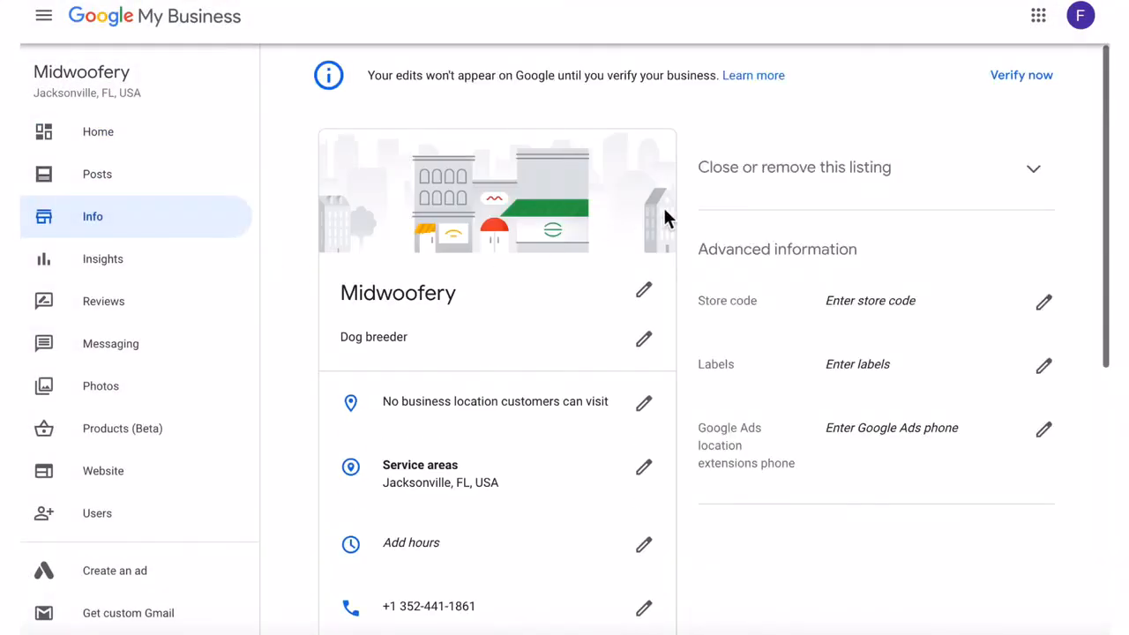
scroll(671, 220, "down", 3)
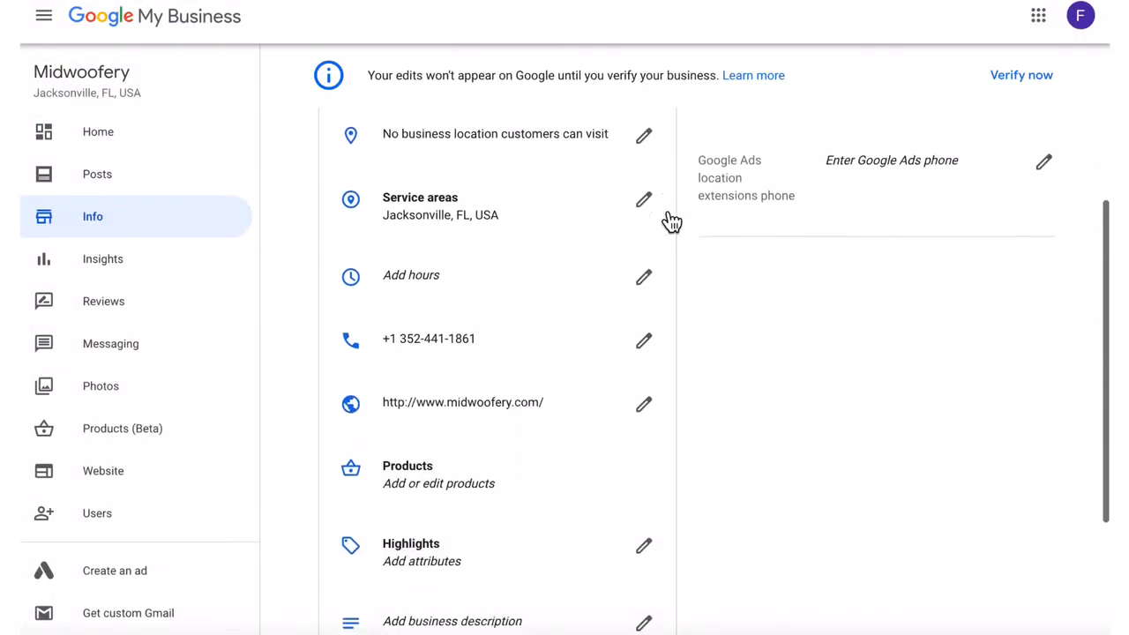
scroll(575, 411, "down", 3)
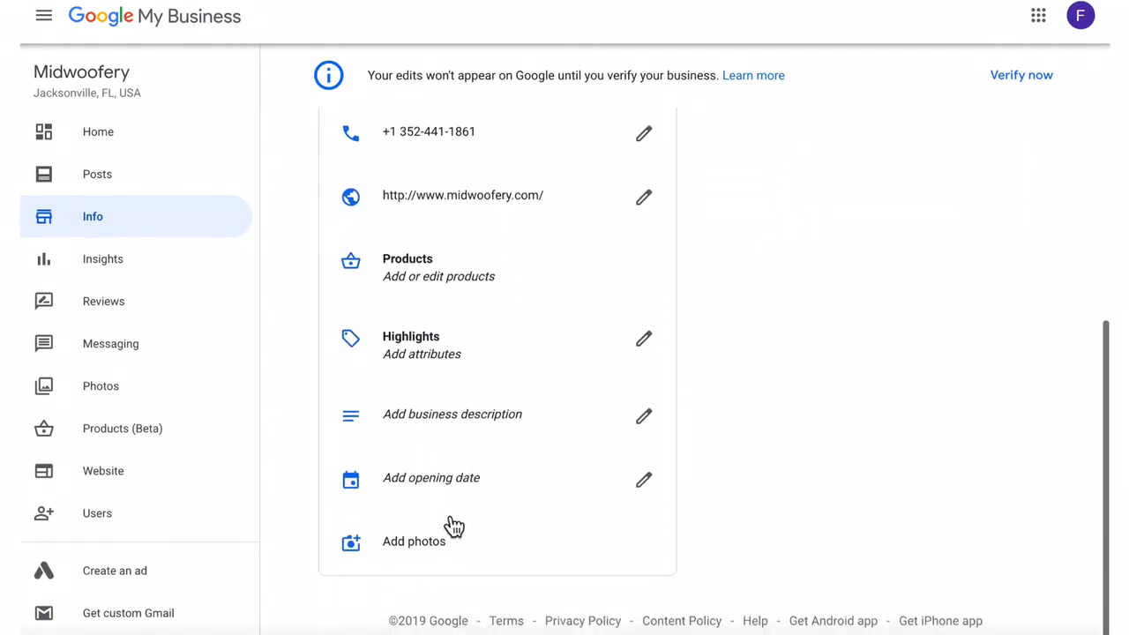
scroll(450, 523, "up", 1)
scroll(457, 512, "up", 5)
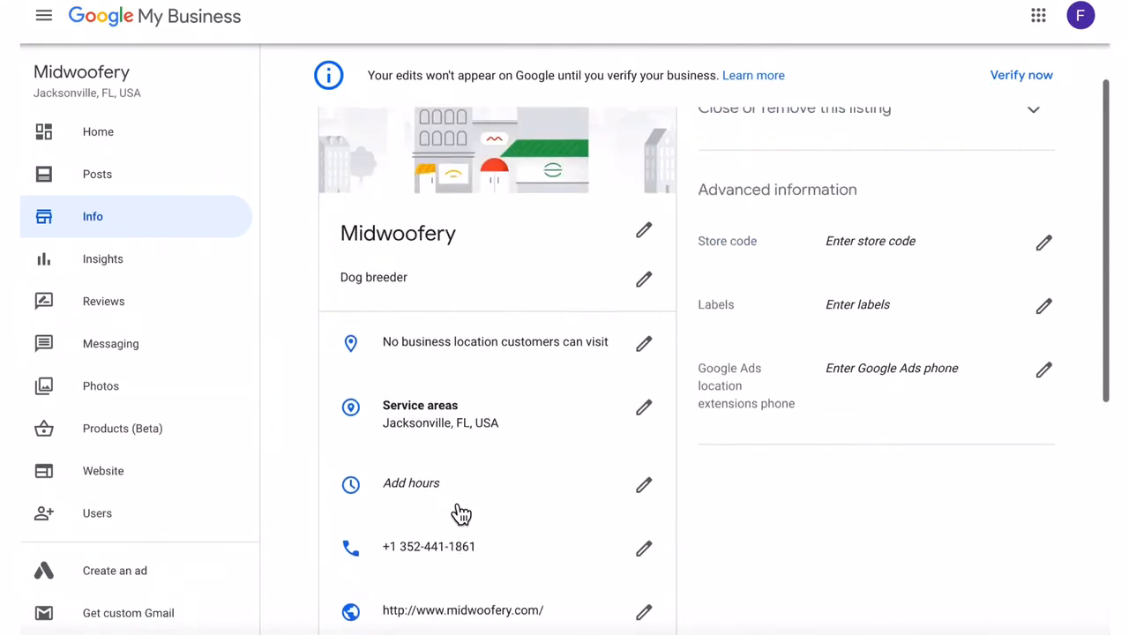
left_click(107, 259)
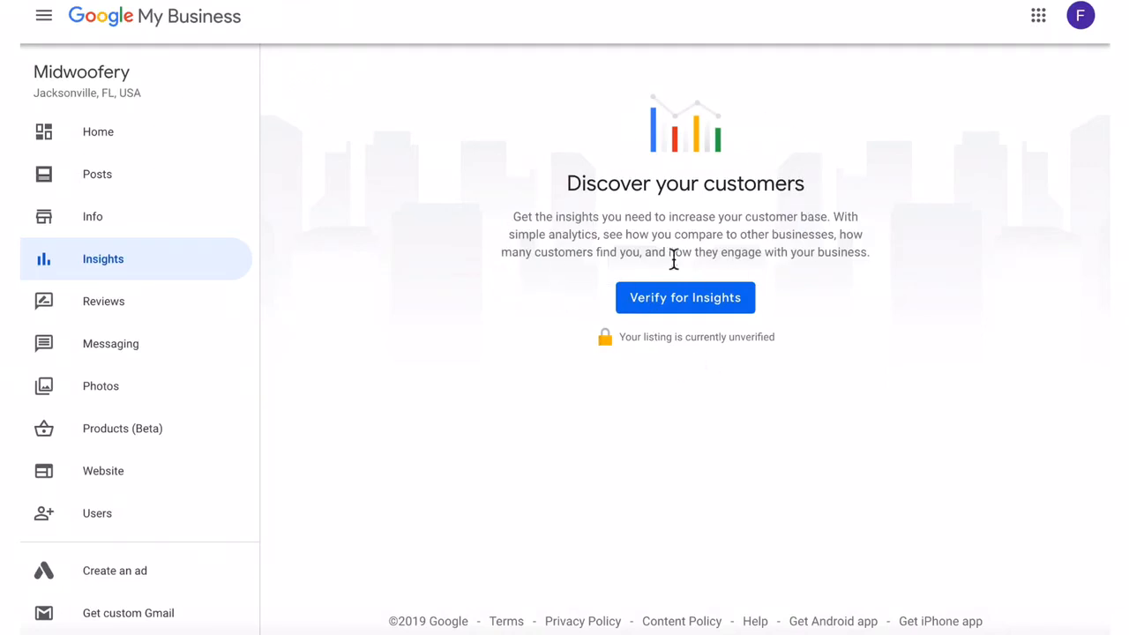
- Look through the Reviews page, then view the Messaging page requiring verification
left_click(117, 302)
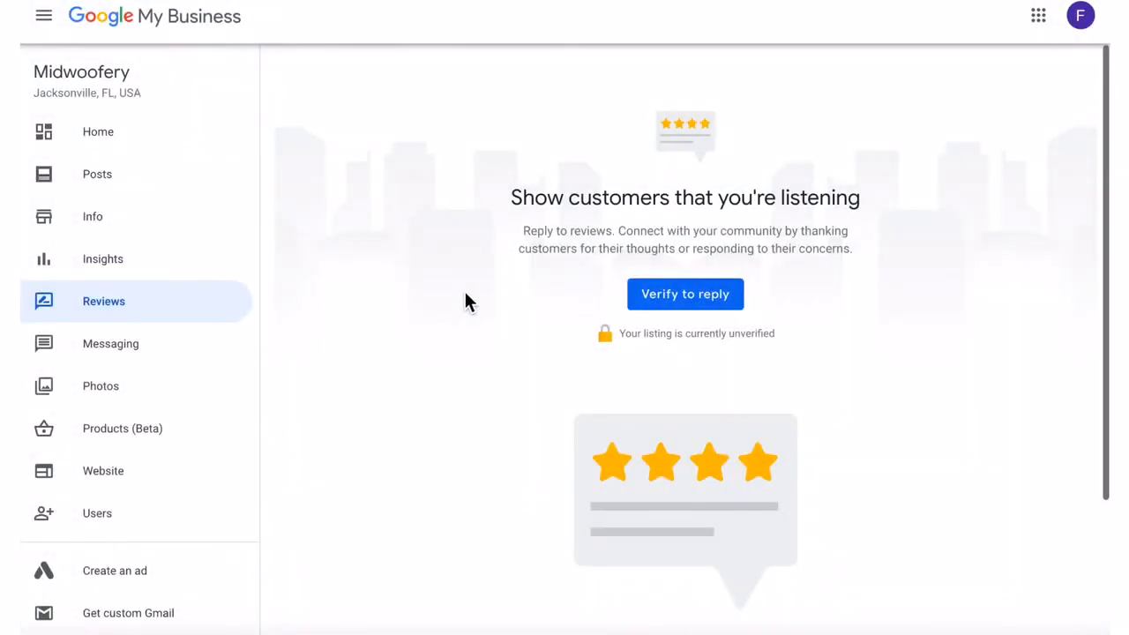
scroll(464, 303, "down", 2)
scroll(466, 295, "down", 2)
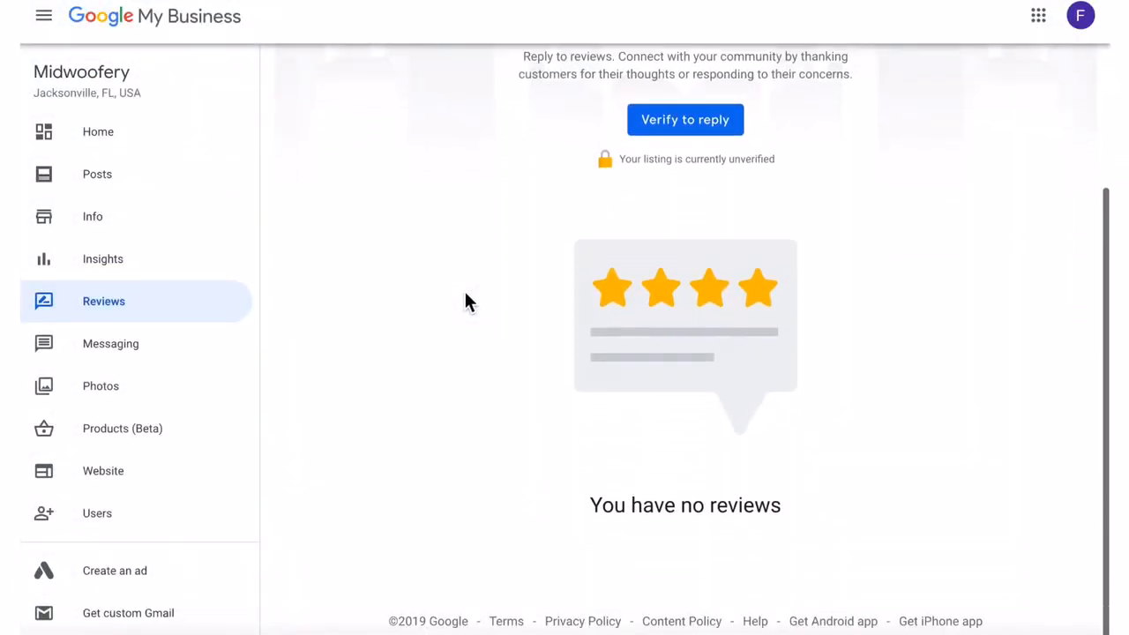
scroll(466, 295, "up", 2)
scroll(466, 301, "up", 1)
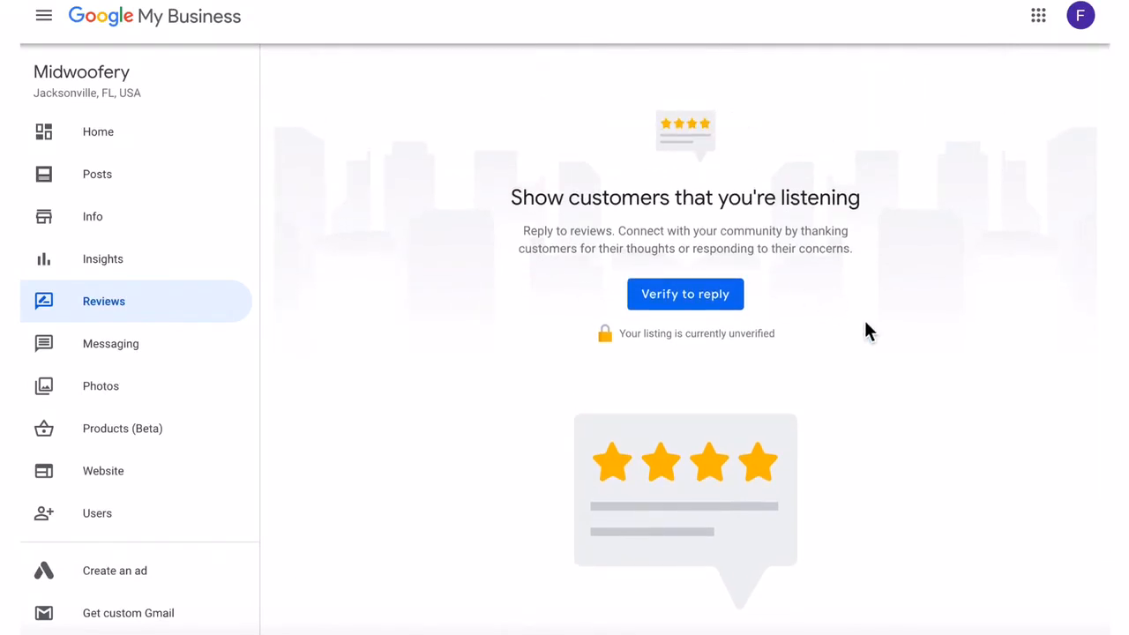
scroll(865, 324, "down", 1)
scroll(865, 324, "up", 1)
left_click(117, 346)
scroll(156, 328, "down", 3)
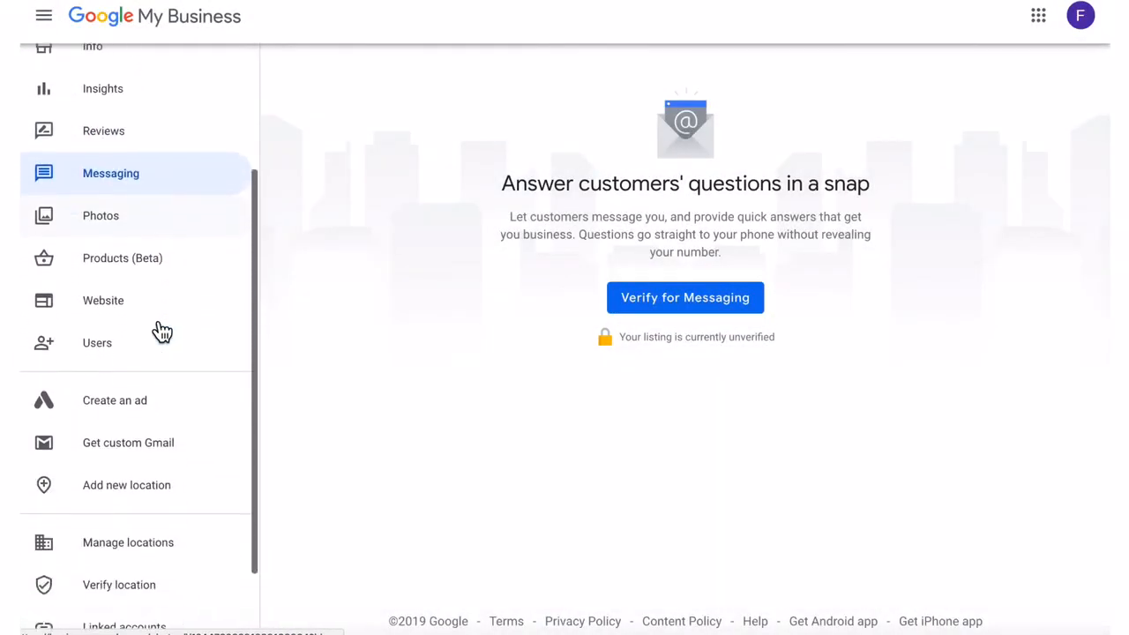
- View the Photos page, dismiss its intro card, and browse the Logo, Cover and Video slots
left_click(107, 214)
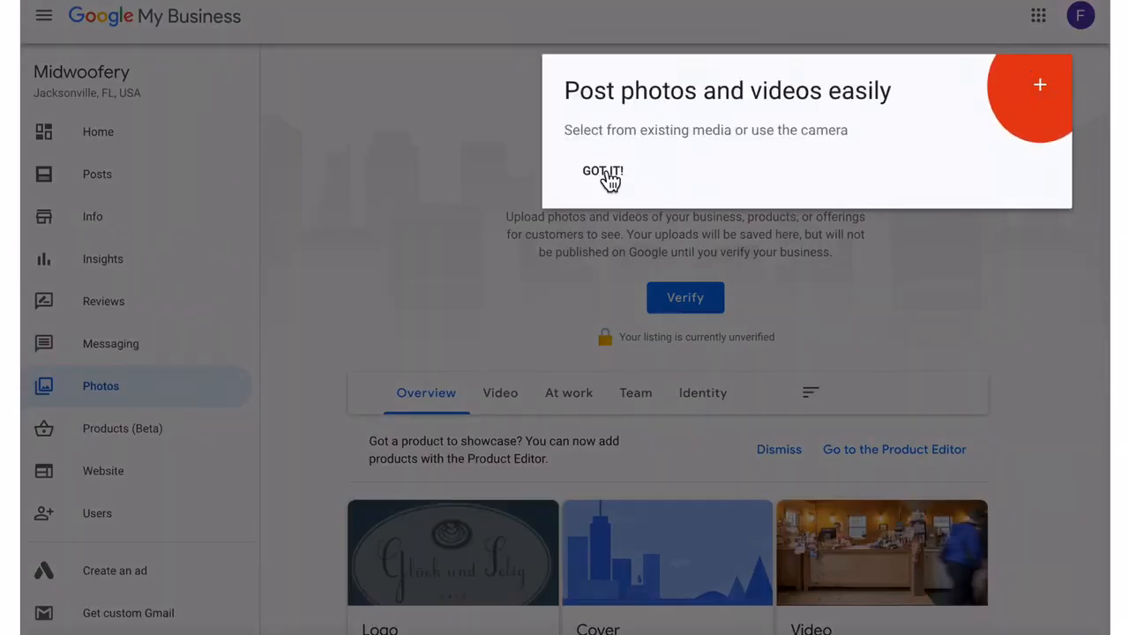
left_click(605, 173)
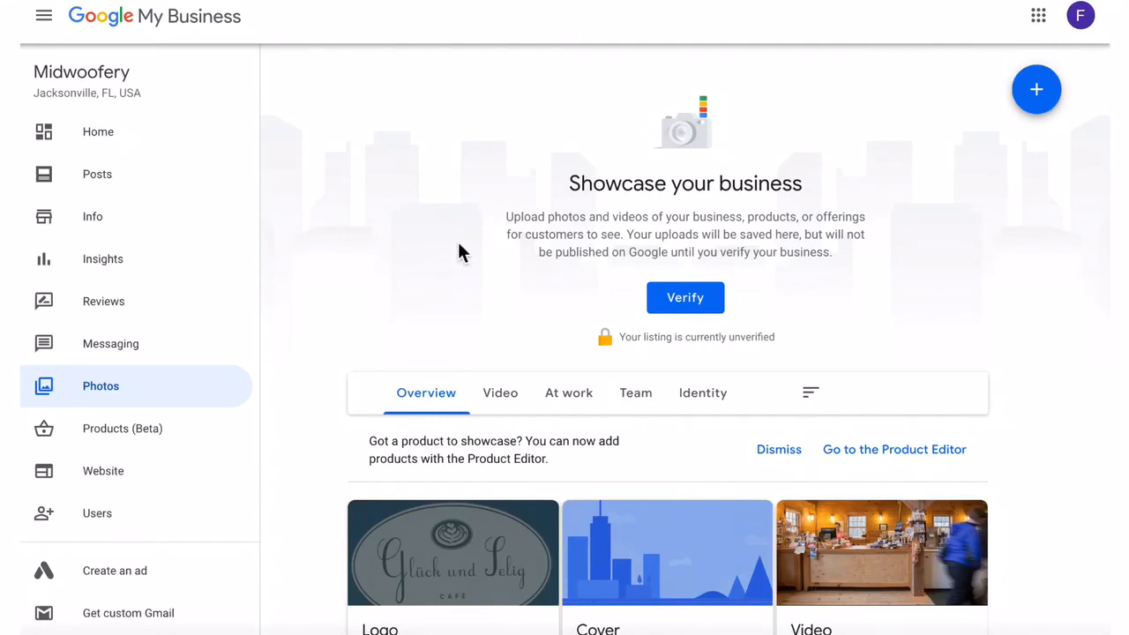
scroll(713, 207, "down", 1)
scroll(712, 202, "down", 3)
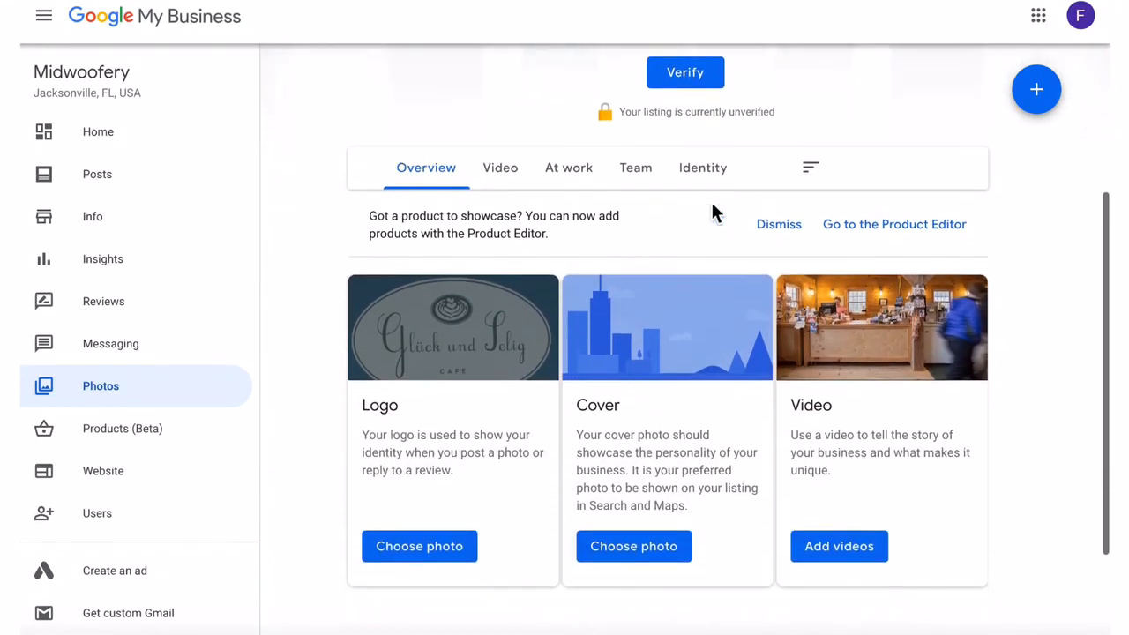
scroll(713, 212, "up", 4)
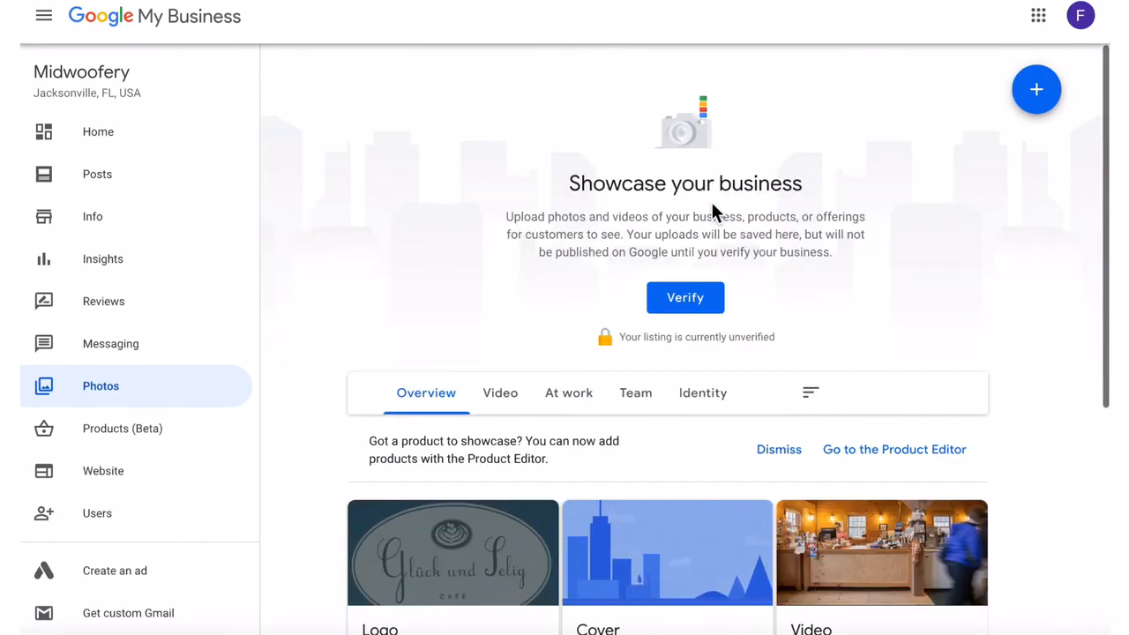
- Generate the Midwoofery website at midwoofery.business.site and dismiss the welcome and publish tips
left_click(110, 471)
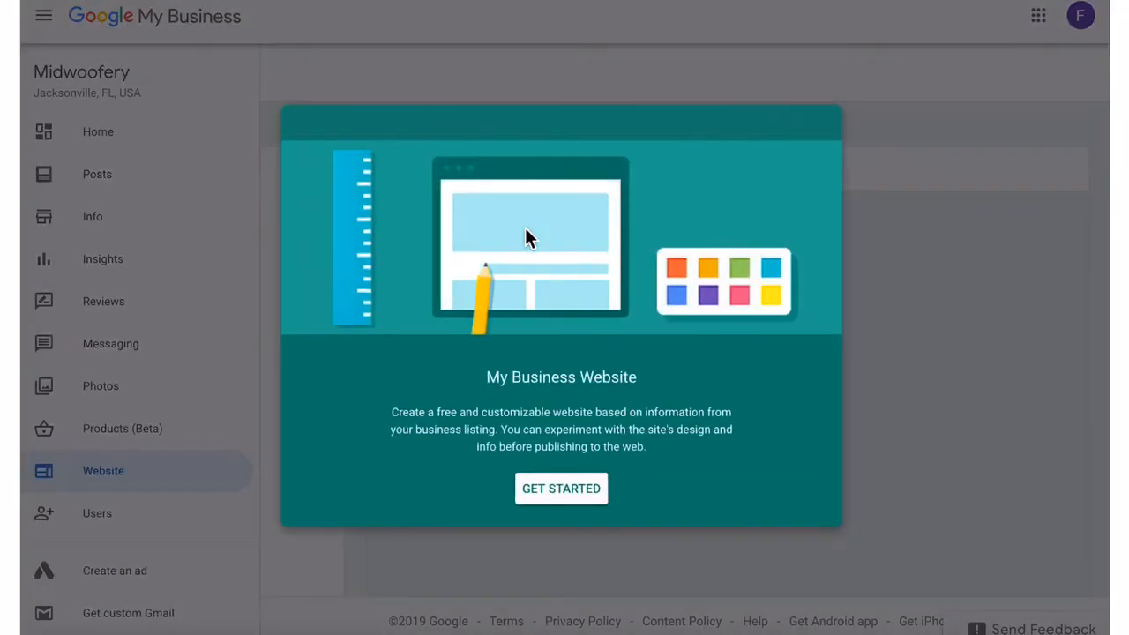
left_click(573, 492)
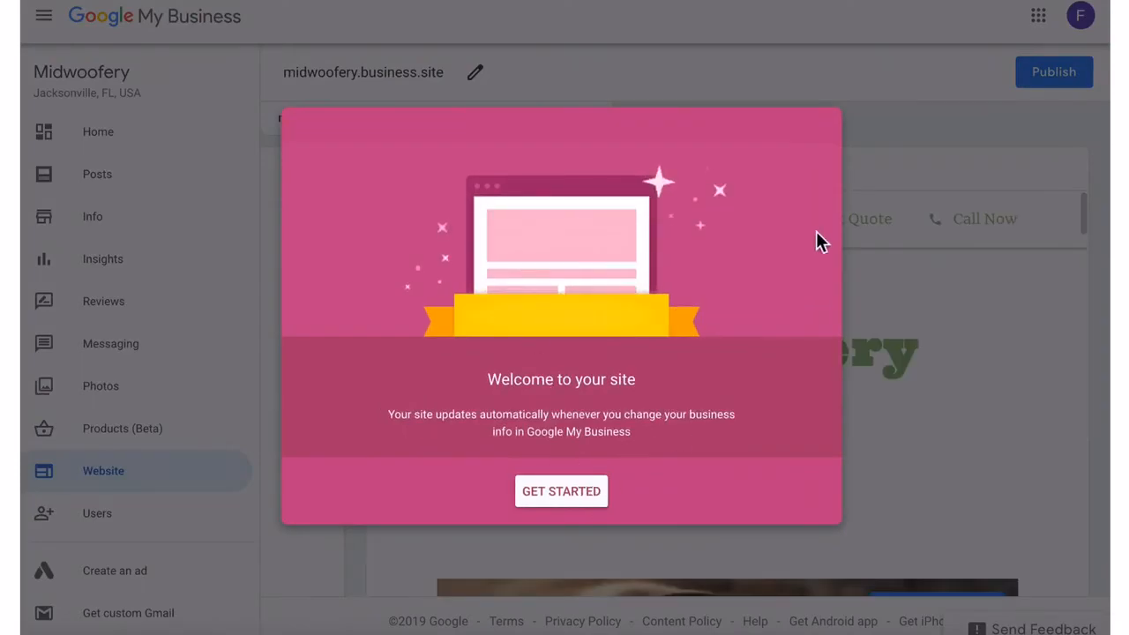
left_click(960, 195)
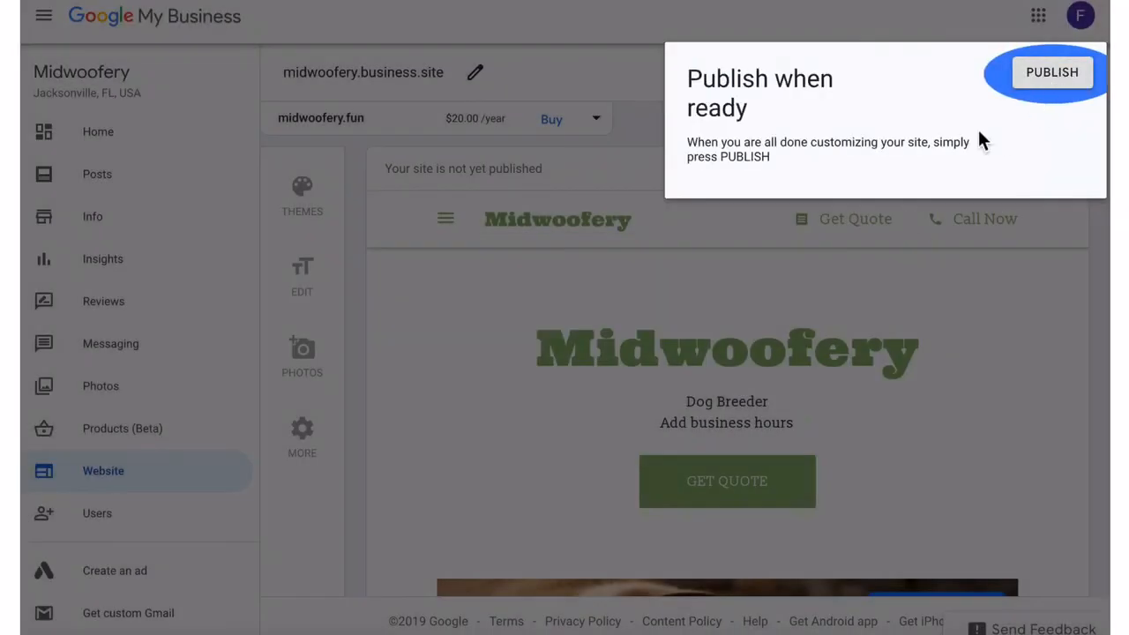
left_click(556, 381)
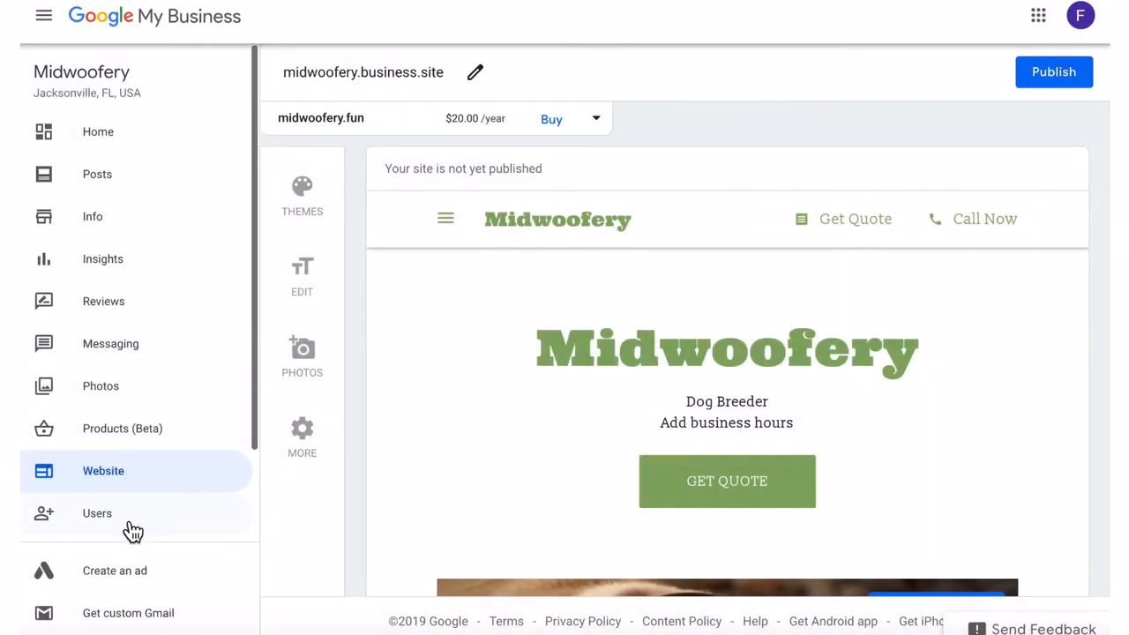
scroll(144, 373, "down", 2)
scroll(144, 378, "down", 1)
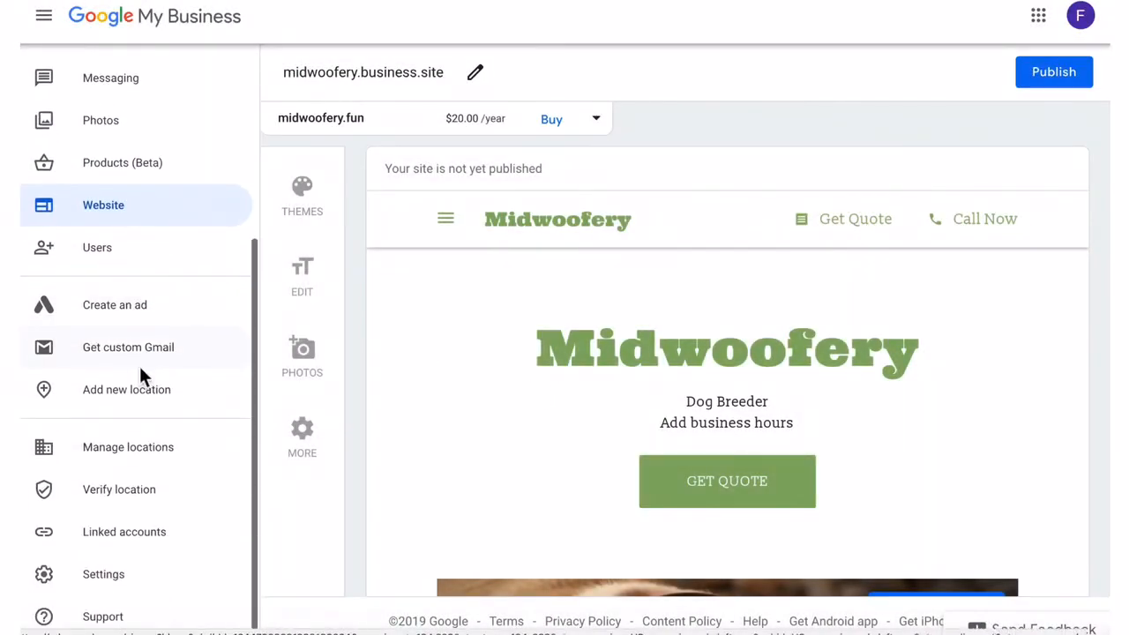
left_click(139, 309)
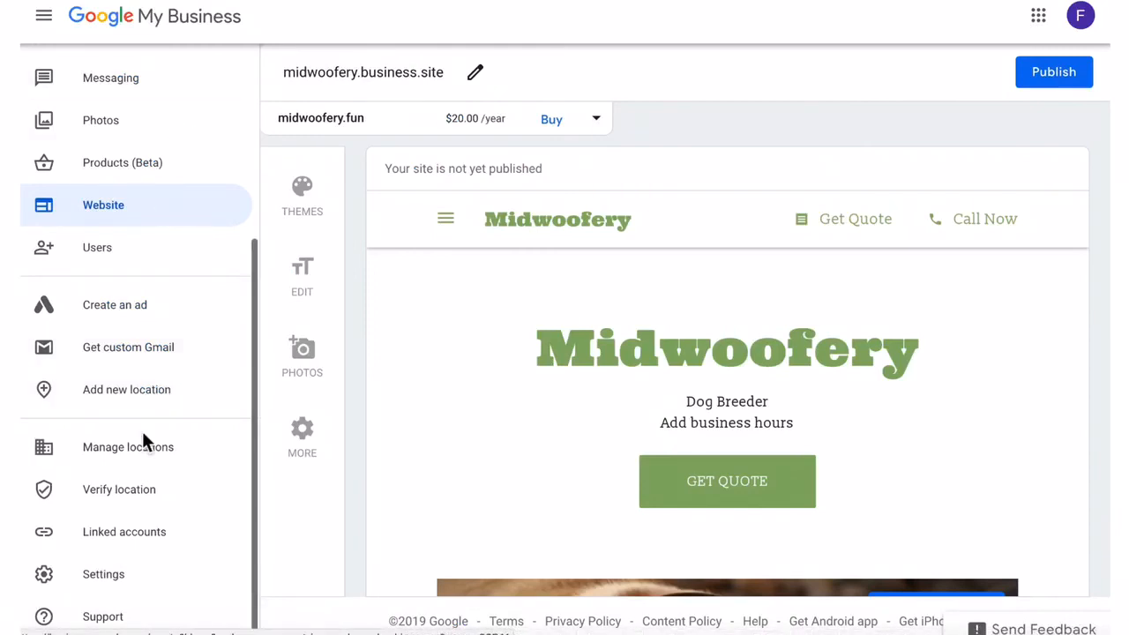
scroll(148, 573, "up", 4)
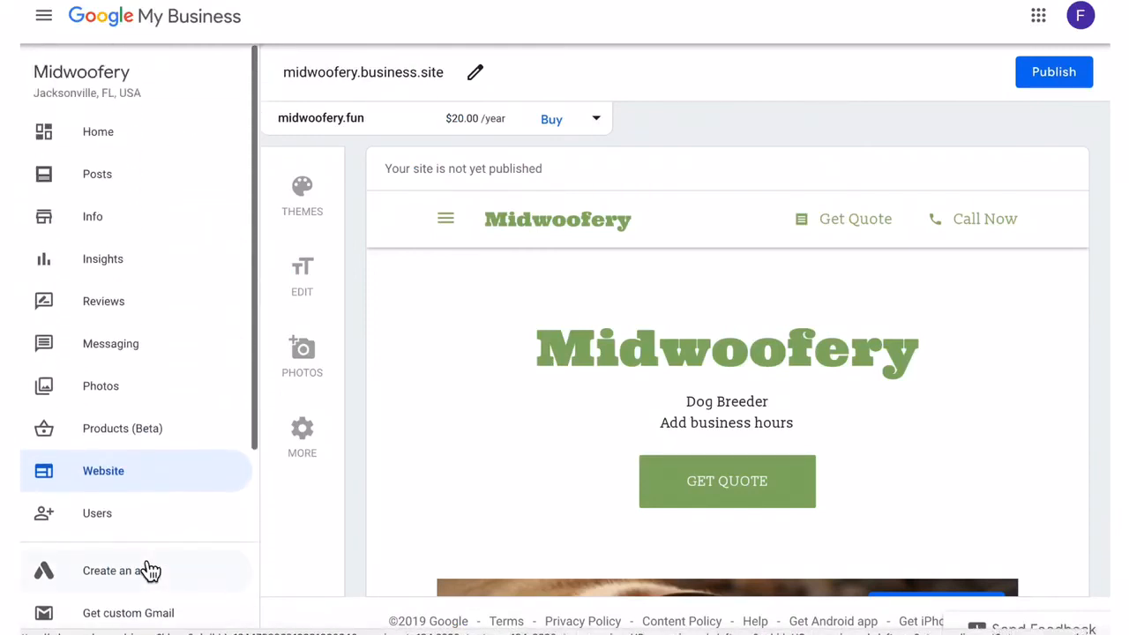
scroll(211, 318, "down", 1)
scroll(150, 328, "up", 1)
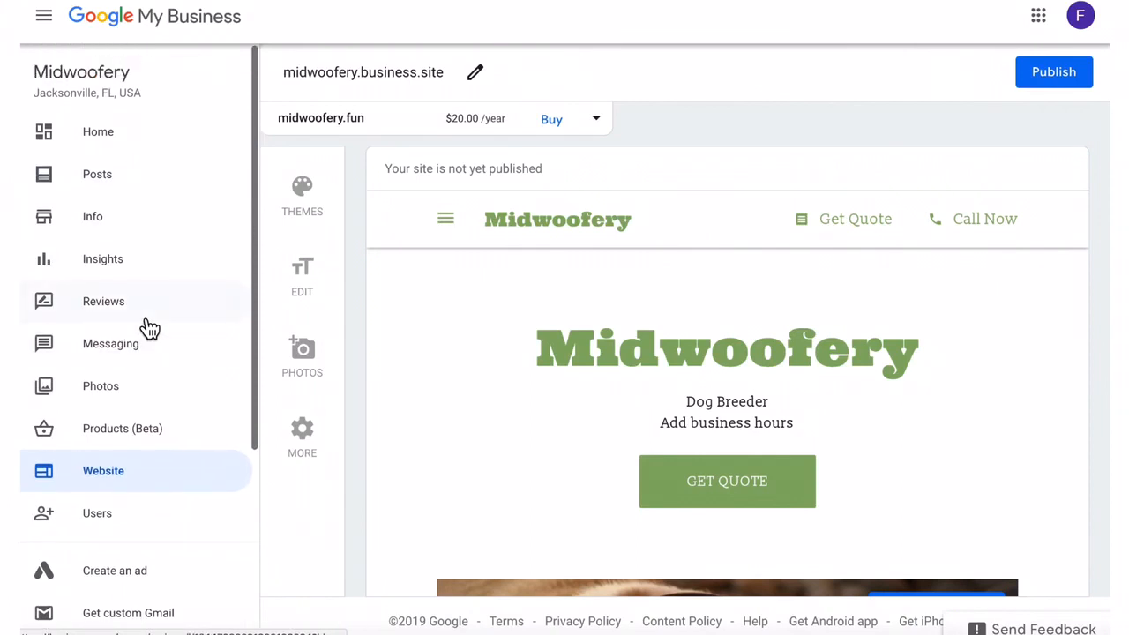